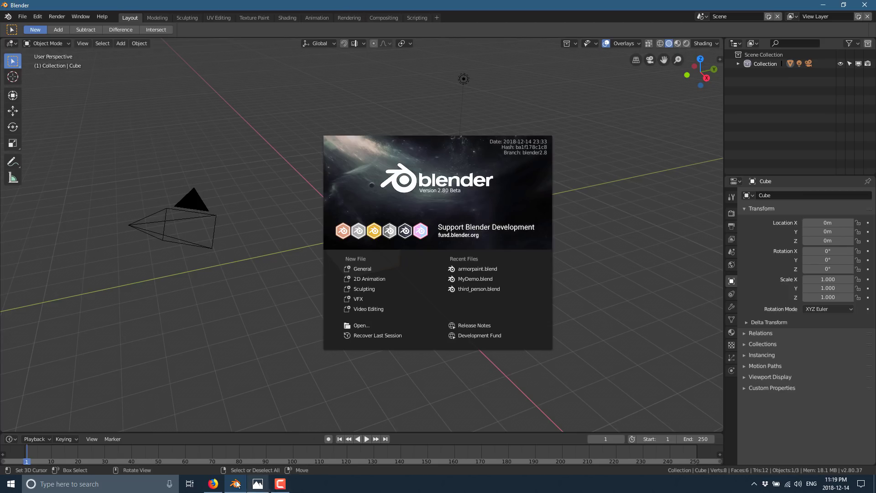
Step: View the Blender 2.8 download page in Firefox and return to Blender
click(213, 483)
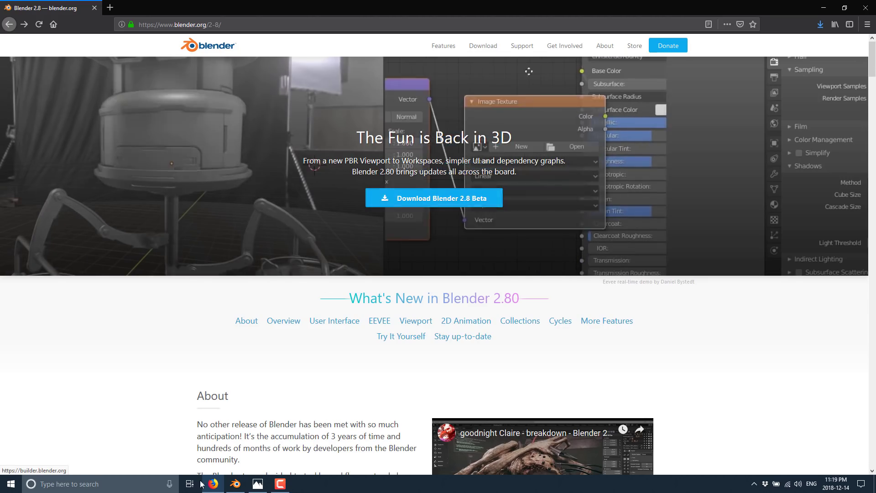
key(alt+Tab)
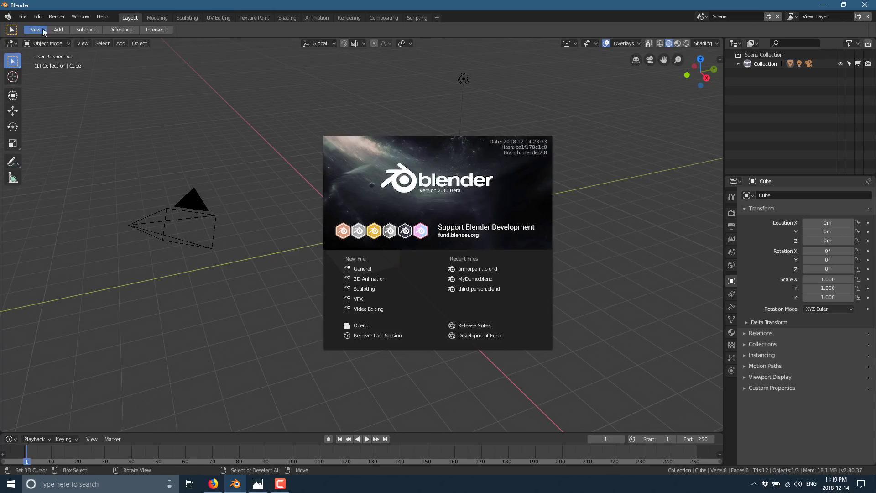
Step: Create a new file from the 2D Animation template
click(24, 20)
click(24, 20)
mouse_move(92, 27)
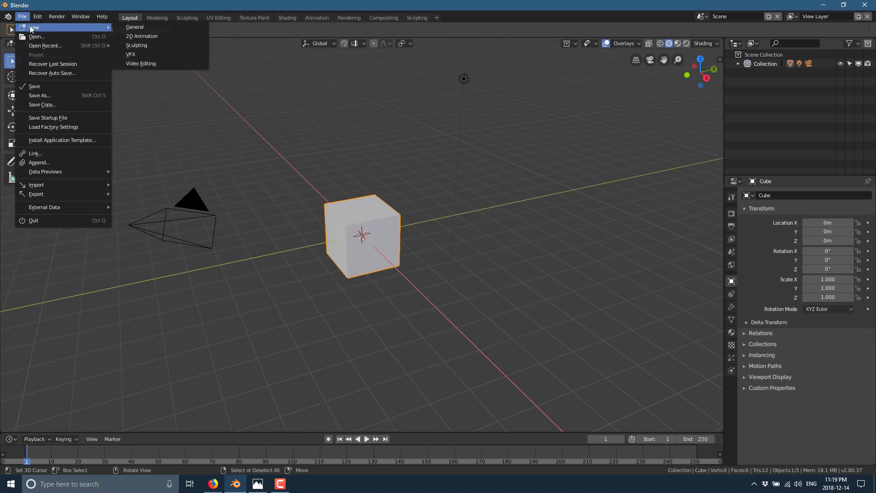
click(130, 37)
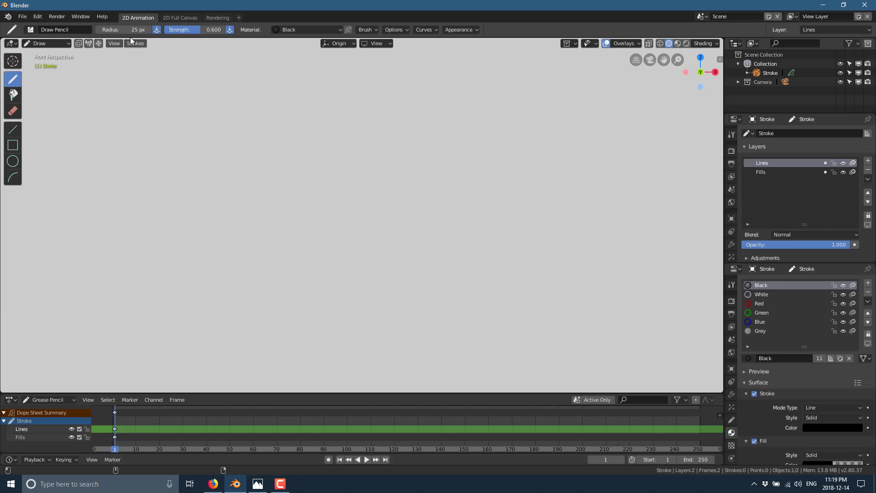
Step: Draw a freehand black oval in the upper-middle of the canvas at frame 1 using the Draw Marker brush with a 99 px radius
click(30, 28)
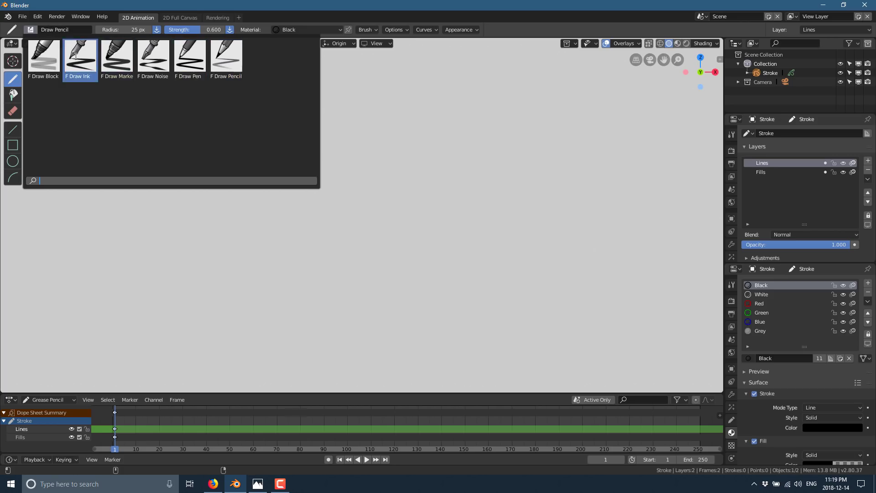
click(117, 54)
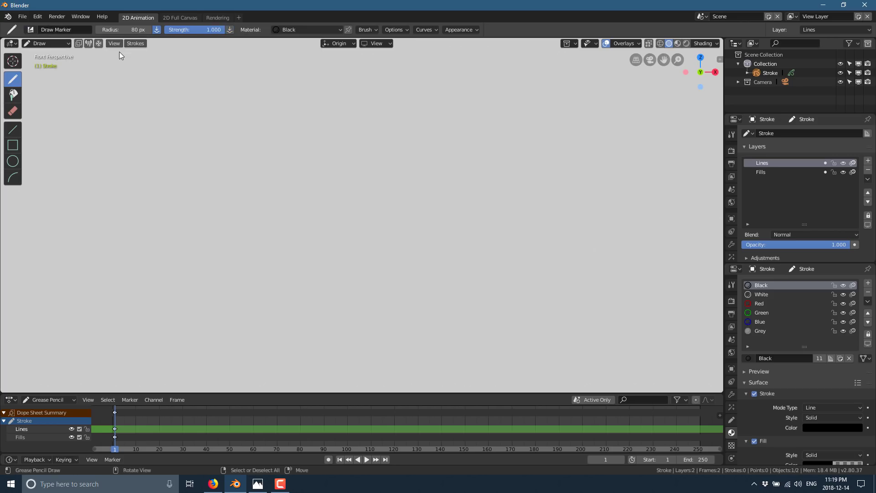
drag(132, 29, 204, 34)
click(401, 29)
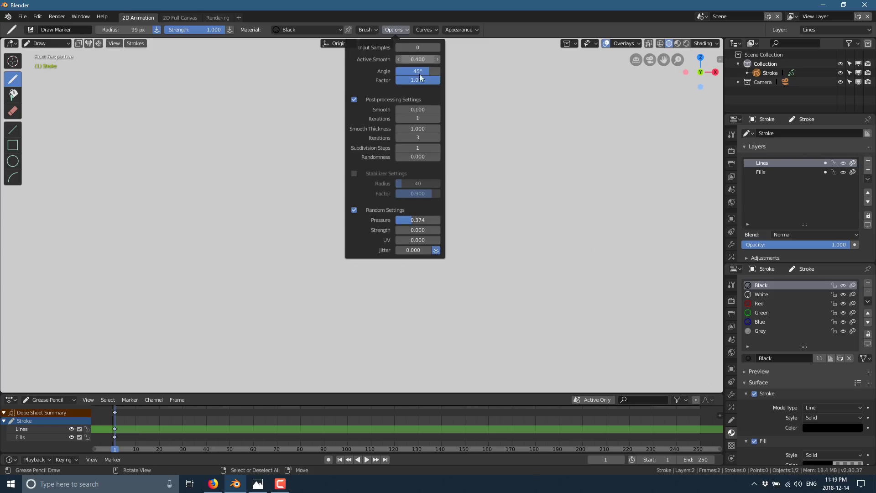
mouse_move(425, 30)
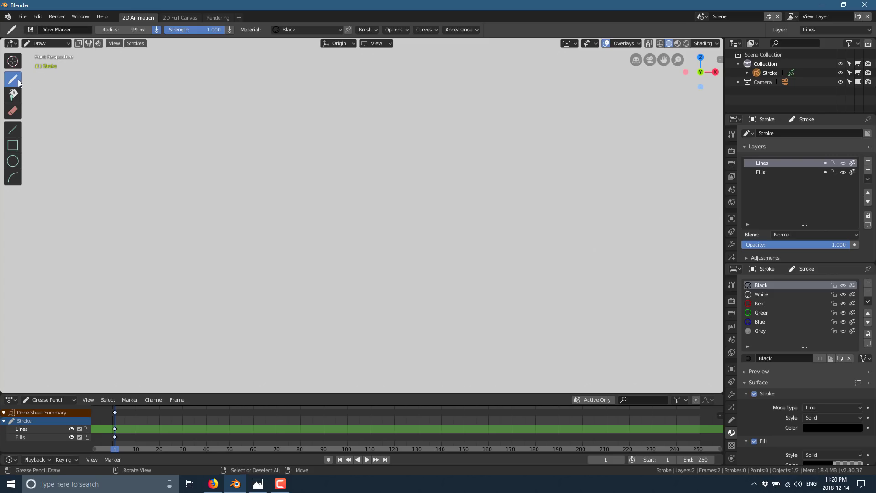
mouse_move(238, 148)
mouse_down()
mouse_move(284, 120)
mouse_move(362, 132)
mouse_move(373, 195)
mouse_move(330, 218)
mouse_move(271, 207)
mouse_move(244, 173)
mouse_move(243, 132)
mouse_up()
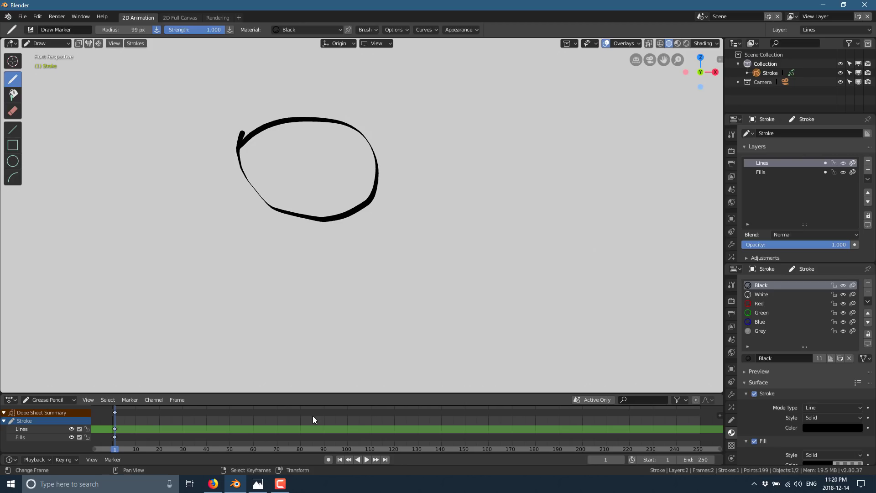
Step: At frame 3, select the whole oval in Edit Mode and move it a short distance straight down
click(118, 428)
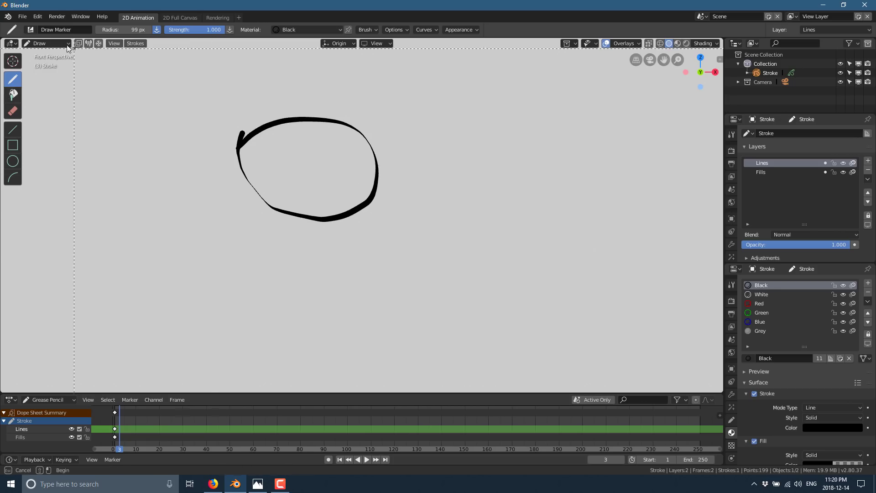
click(53, 44)
click(55, 62)
mouse_move(208, 83)
mouse_down()
mouse_move(387, 205)
mouse_move(387, 229)
mouse_up()
key(g)
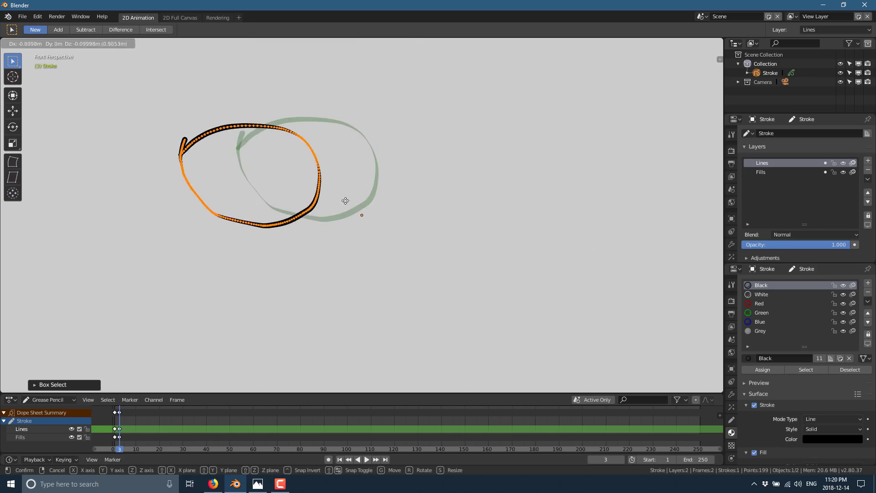
click(394, 218)
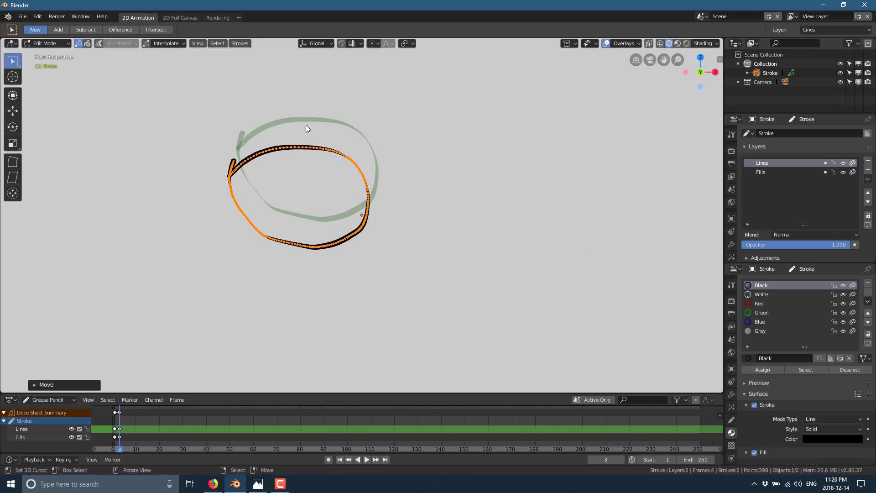
key(g)
click(338, 210)
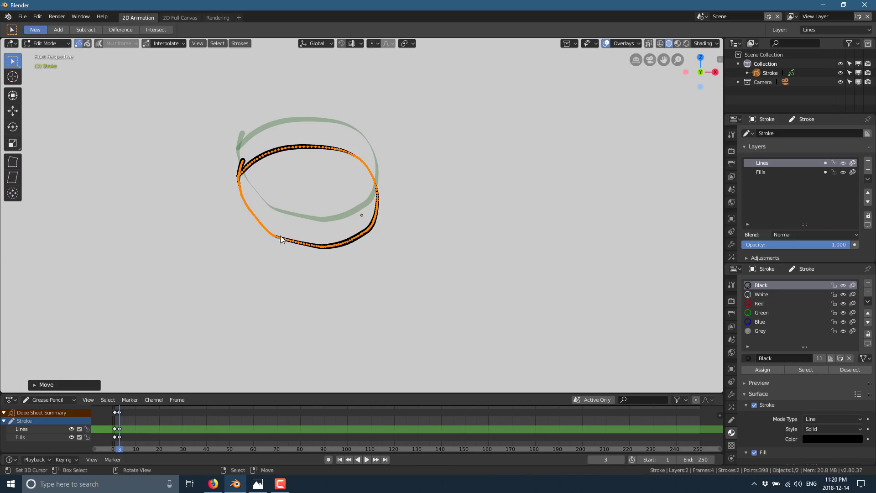
Step: Move the selected oval a little further down at frame 4 and again at frame 7
click(122, 410)
key(g)
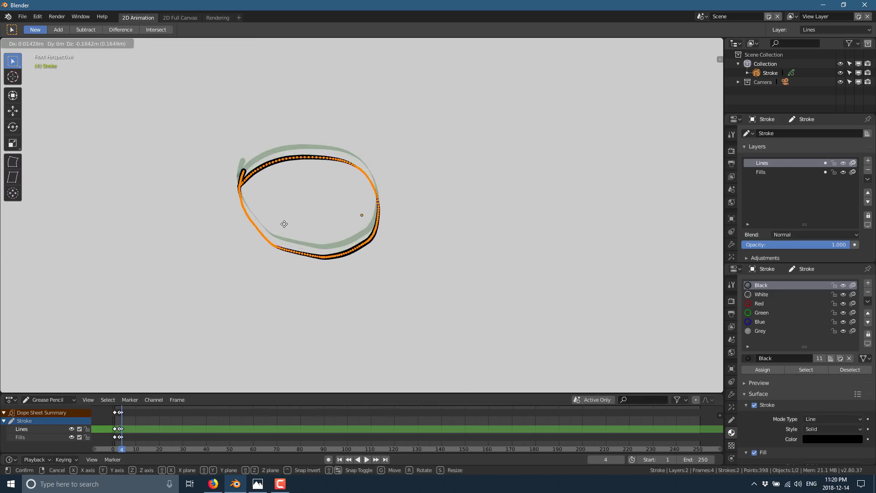
click(283, 232)
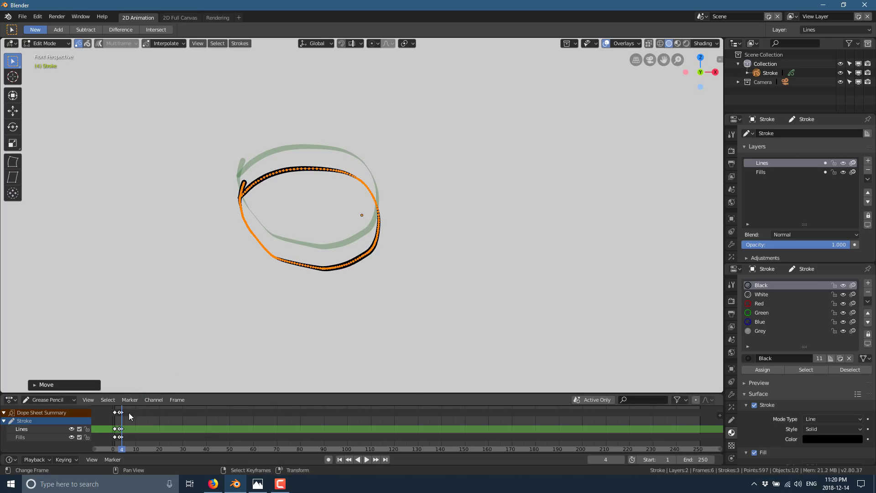
click(129, 413)
key(g)
click(206, 338)
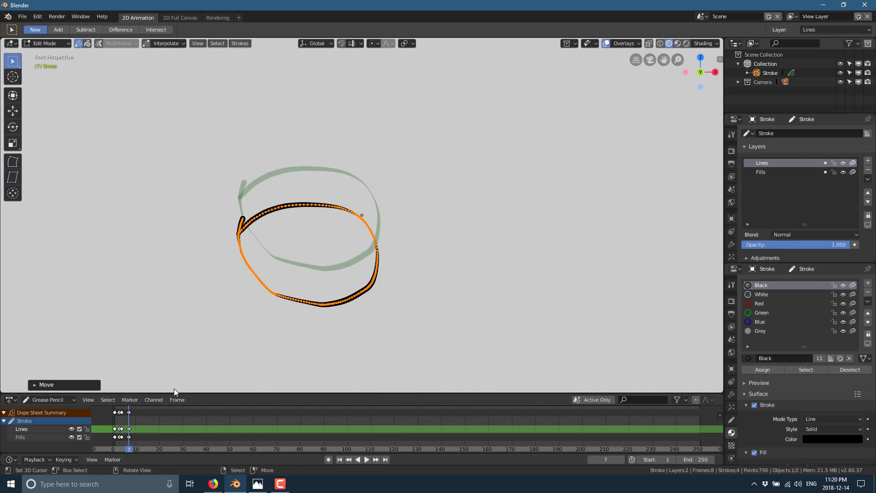
Step: Continue the oval's fall by moving it lower at frame 10 and again at frame 12
click(135, 412)
key(g)
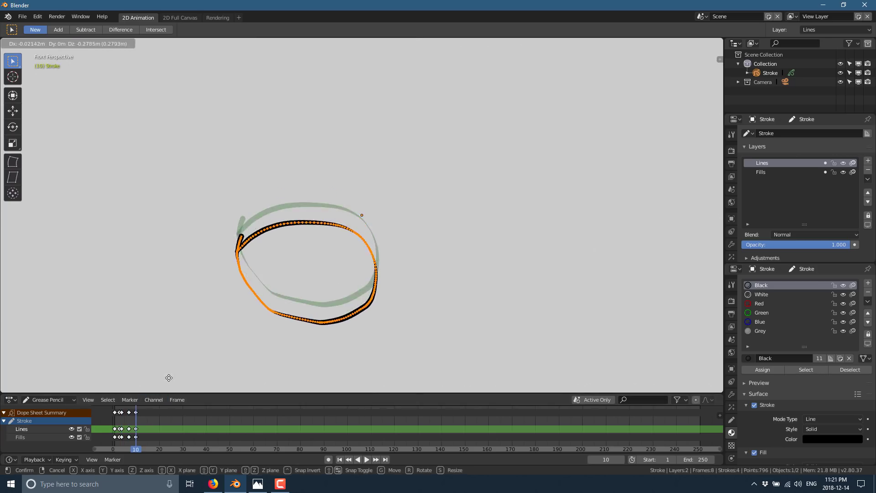
click(171, 389)
click(140, 412)
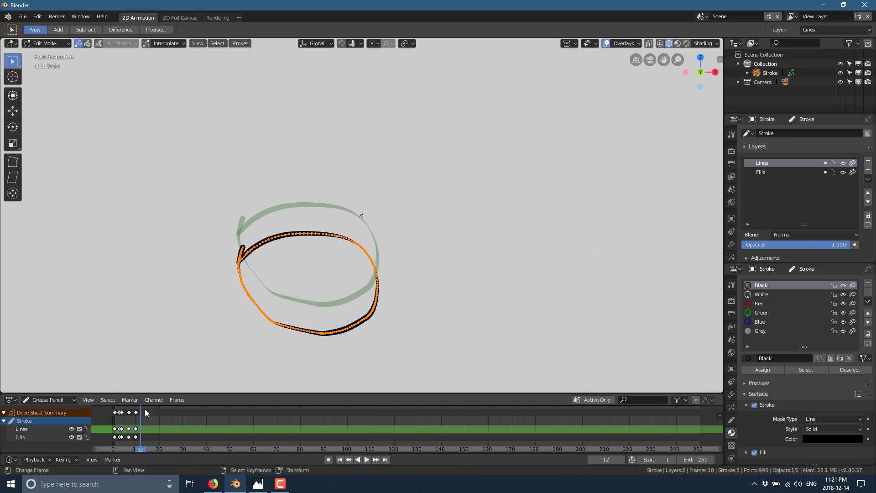
key(g)
click(217, 369)
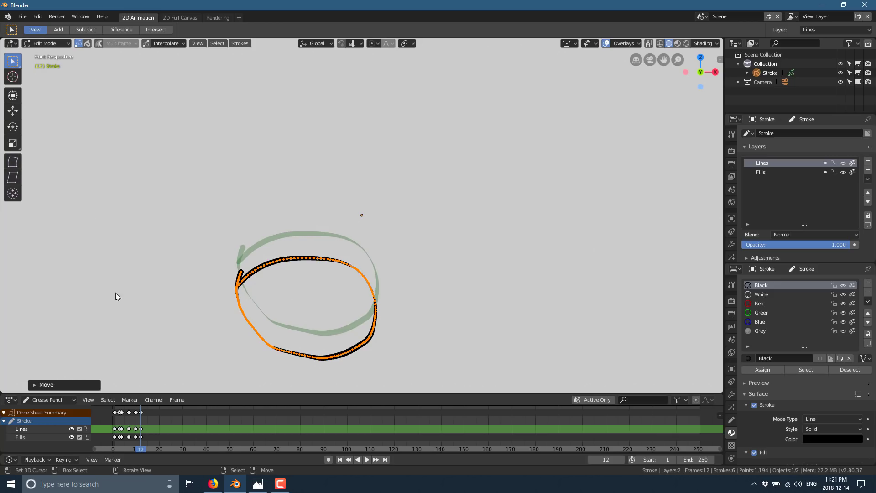
Step: In Sculpt Mode at frame 12, smooth the oval and thicken parts of its upper edge with the Thickness brush
click(47, 44)
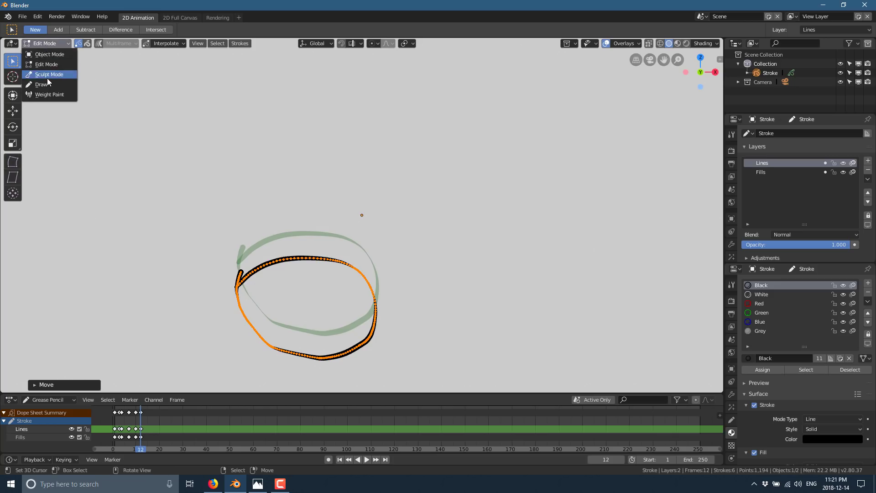
click(48, 77)
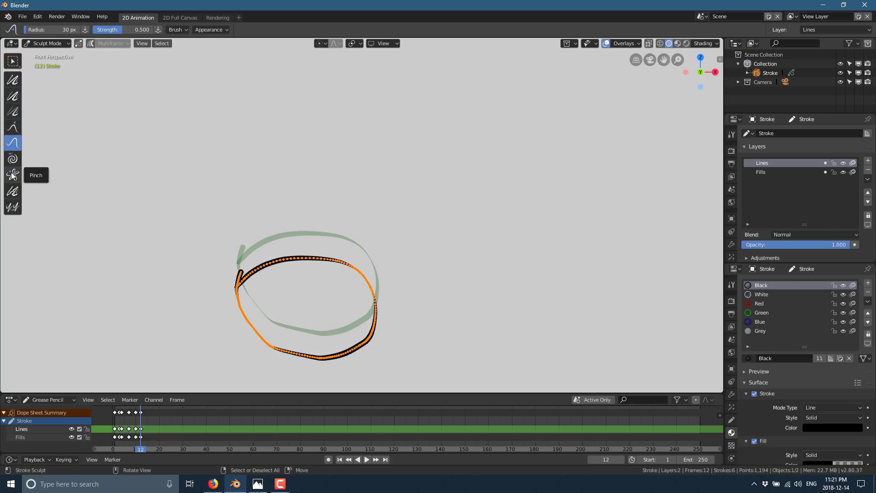
click(12, 85)
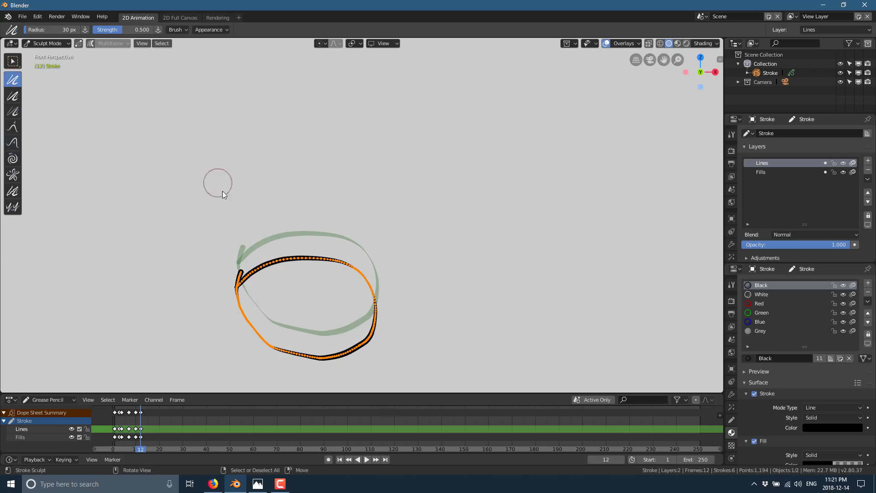
mouse_move(223, 273)
mouse_down()
mouse_move(251, 264)
mouse_move(346, 278)
mouse_move(362, 325)
mouse_up()
click(13, 95)
mouse_move(329, 254)
mouse_down()
mouse_move(298, 263)
mouse_move(366, 281)
mouse_up()
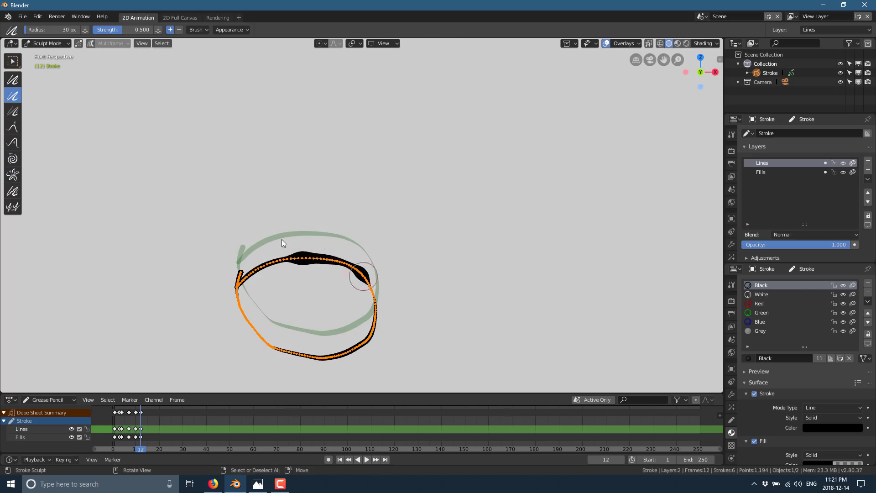
Step: Dent the frame 12 oval's upper edge and left end downward using the Push brush with a 57 px radius
click(13, 127)
drag(291, 278, 297, 299)
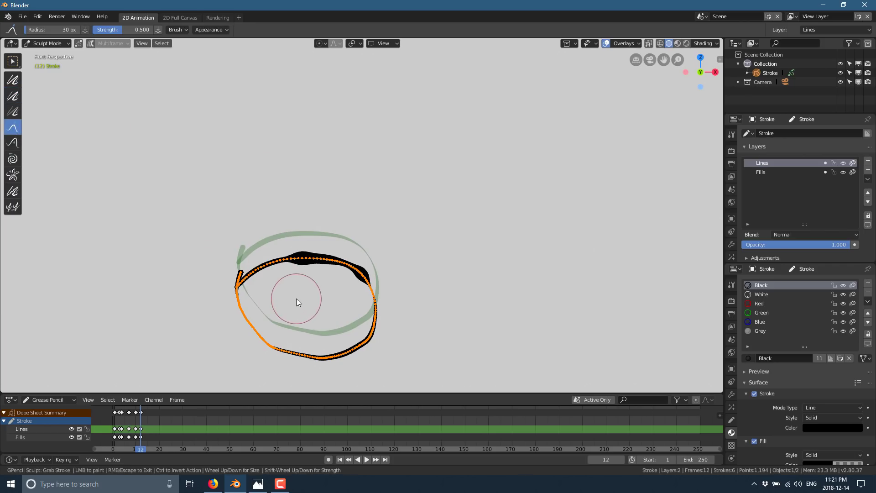
key(f)
click(242, 227)
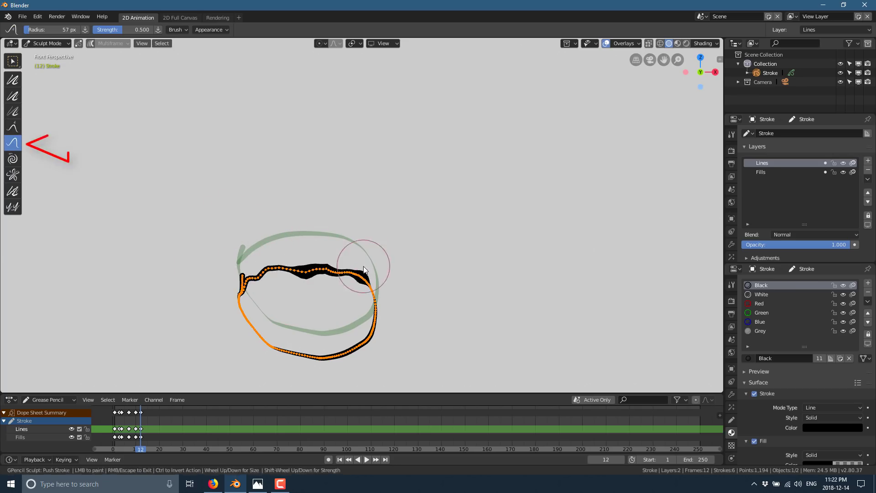
drag(237, 267, 239, 296)
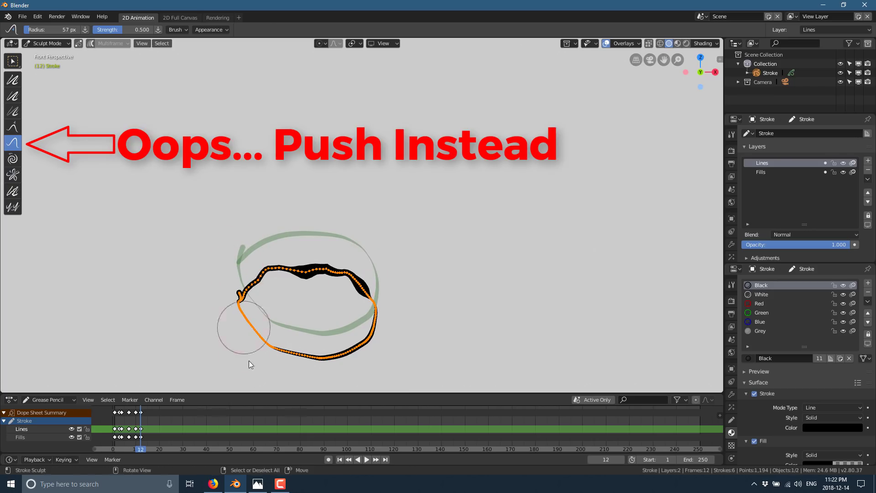
Step: At frame 15, push the oval's top lower and bulge its two sides outward with the sculpt brushes
drag(149, 429, 147, 426)
drag(249, 286, 237, 309)
mouse_move(270, 274)
mouse_down()
mouse_move(317, 258)
mouse_move(334, 271)
mouse_move(355, 268)
mouse_move(367, 282)
mouse_move(378, 271)
mouse_move(375, 298)
mouse_move(346, 261)
mouse_move(340, 277)
mouse_move(328, 279)
mouse_move(281, 267)
mouse_move(269, 275)
mouse_move(178, 269)
mouse_move(230, 310)
mouse_move(259, 286)
mouse_move(303, 273)
mouse_move(342, 279)
mouse_up()
click(13, 85)
mouse_move(389, 309)
mouse_down()
mouse_move(323, 282)
mouse_move(282, 282)
mouse_move(238, 305)
mouse_move(246, 329)
mouse_move(234, 343)
mouse_move(366, 321)
mouse_move(387, 325)
mouse_move(359, 328)
mouse_move(395, 321)
mouse_up()
click(13, 143)
mouse_move(363, 276)
mouse_down()
mouse_move(290, 276)
mouse_move(277, 263)
mouse_move(240, 281)
mouse_move(272, 266)
mouse_move(302, 270)
mouse_move(313, 283)
mouse_move(249, 306)
mouse_up()
Step: At frame 18, flatten the squashed oval's top edge further with the Push brush
click(154, 412)
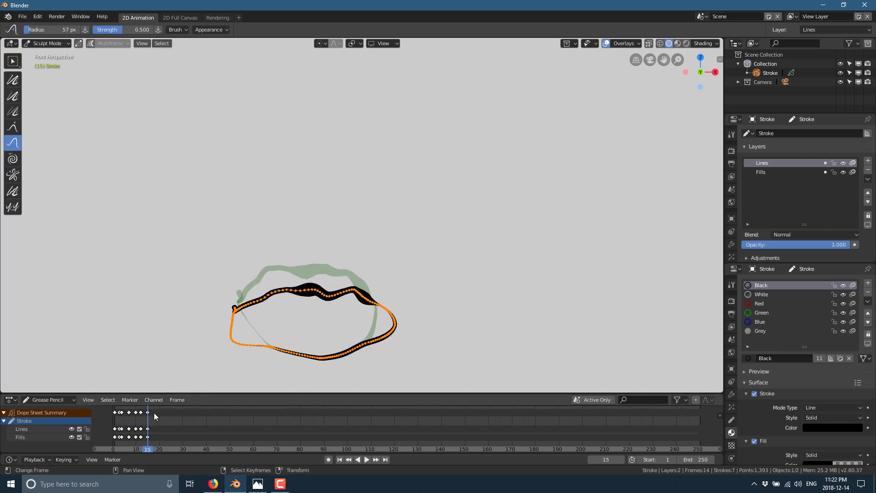
key(Right)
key(Right)
key(Right)
mouse_move(259, 270)
mouse_down()
mouse_move(238, 301)
mouse_move(261, 266)
mouse_move(265, 302)
mouse_move(278, 270)
mouse_move(298, 302)
mouse_move(317, 273)
mouse_move(333, 300)
mouse_move(352, 278)
mouse_move(375, 301)
mouse_up()
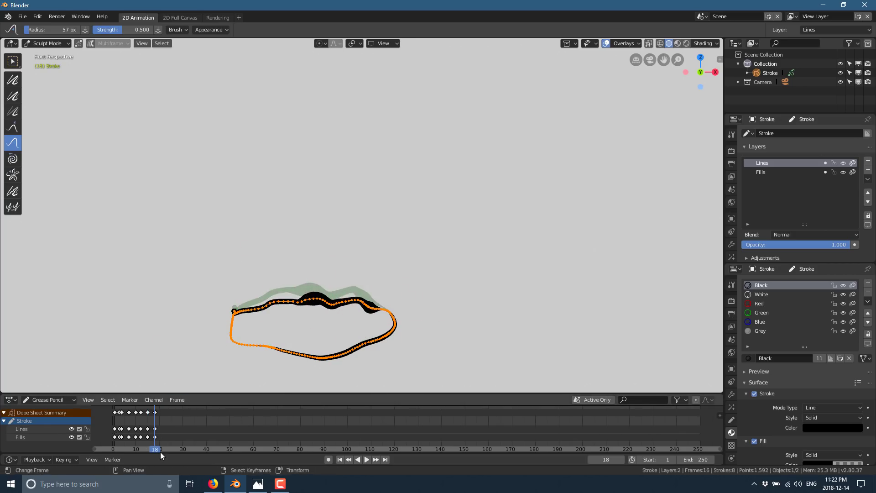
Step: Set the animation's end frame to 25 and preview the playback
click(690, 460)
key(BackSpace)
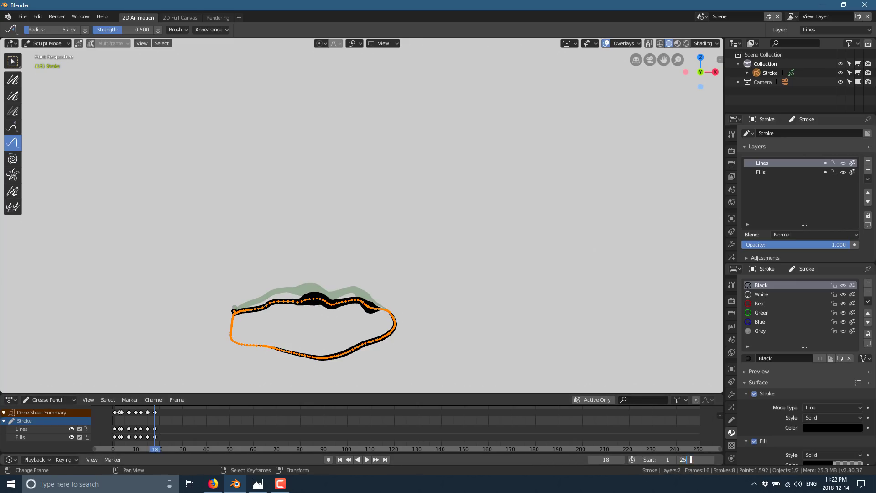
key(Return)
click(366, 460)
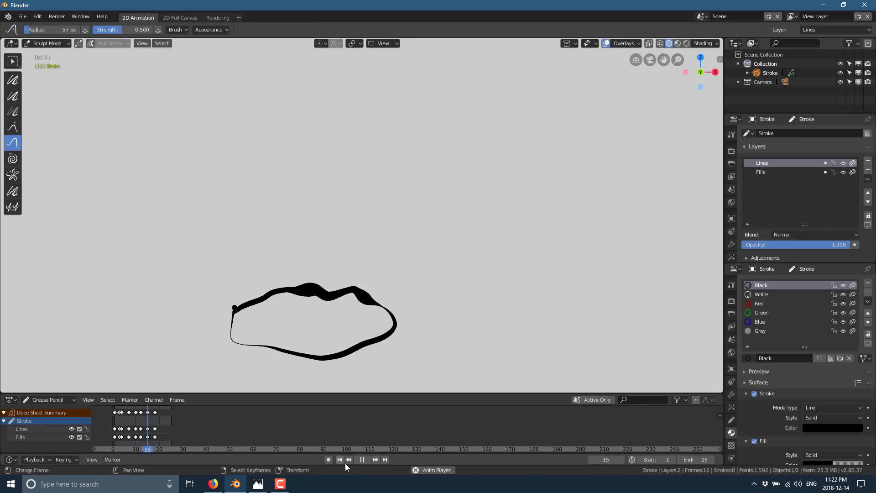
click(362, 459)
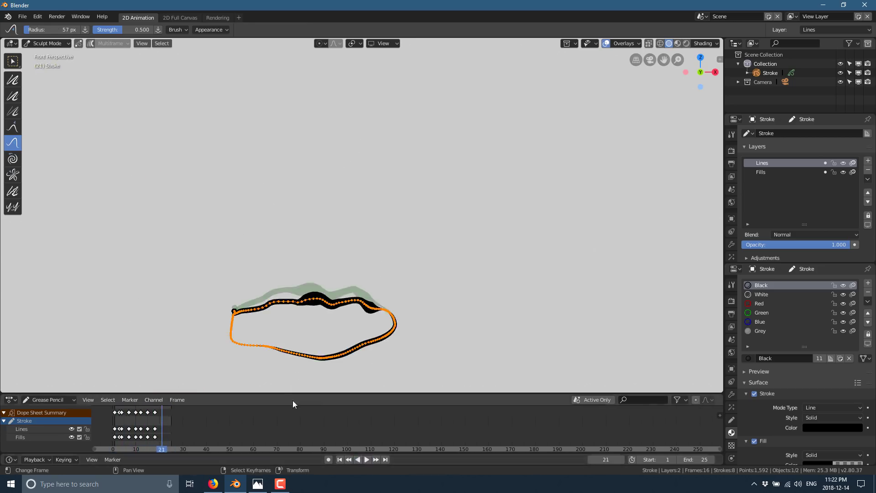
Step: At frame 2, draw three crossing freehand marker strokes to the upper right of the oval in Draw mode and return to frame 1
click(119, 414)
drag(119, 415, 118, 414)
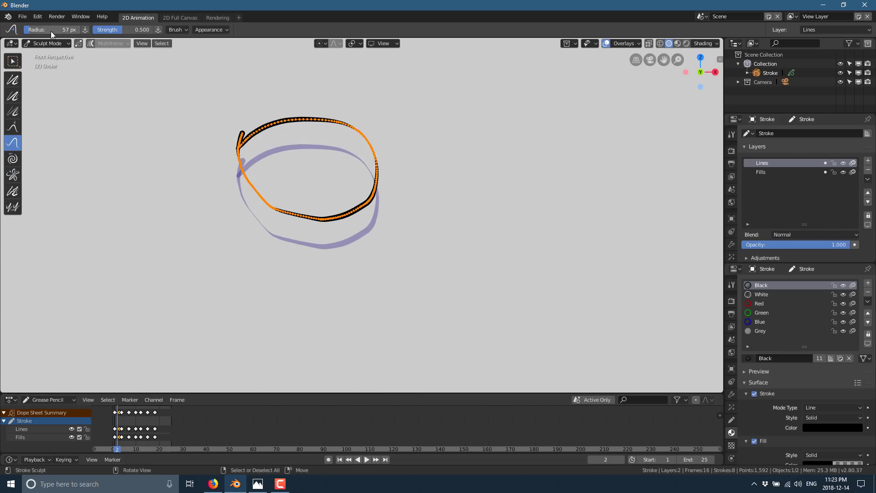
click(54, 43)
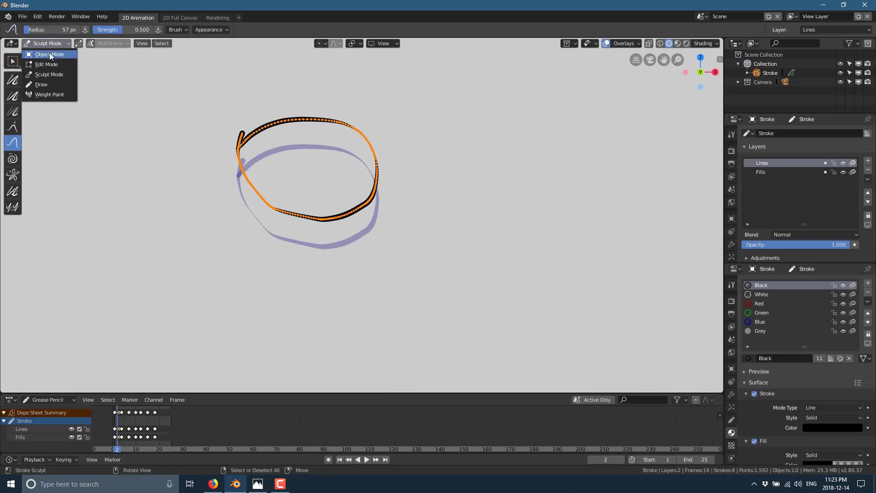
click(42, 84)
drag(404, 109, 596, 102)
drag(387, 90, 584, 187)
drag(415, 74, 528, 172)
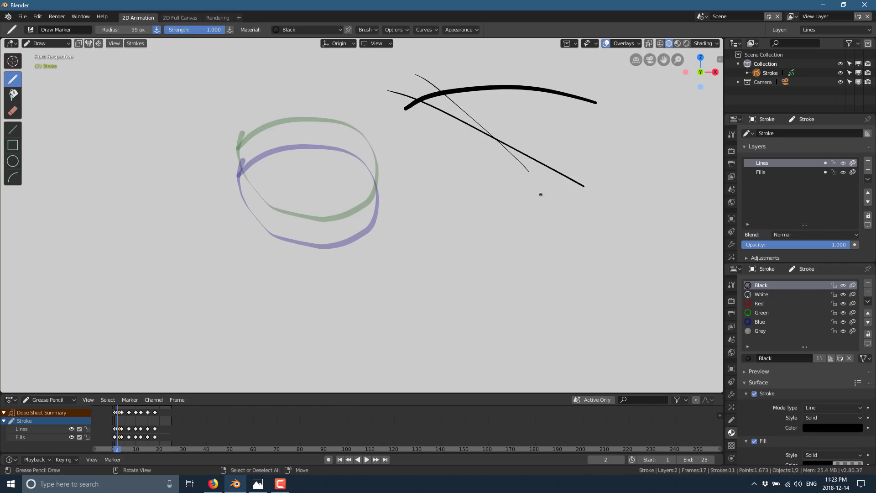
click(114, 422)
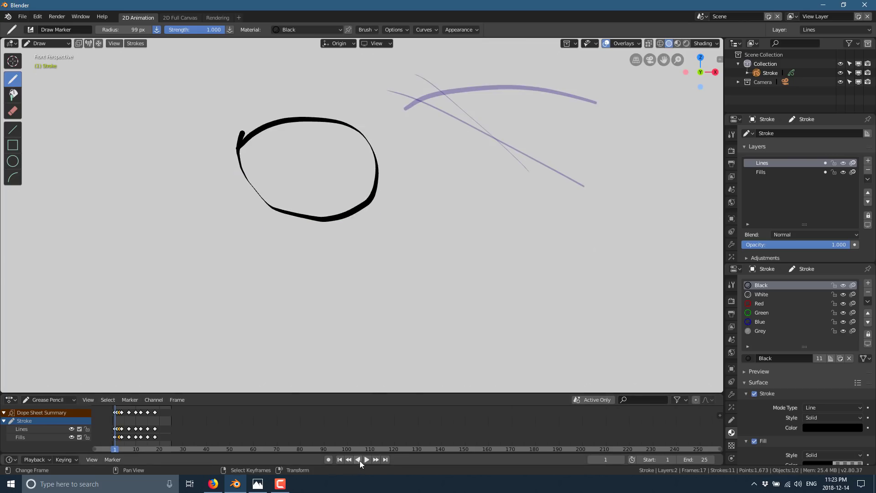
Step: At frame 2, box-erase the crossing strokes beside the oval and box-select the leftover stroke fragment in Edit Mode
click(366, 459)
click(366, 459)
click(117, 420)
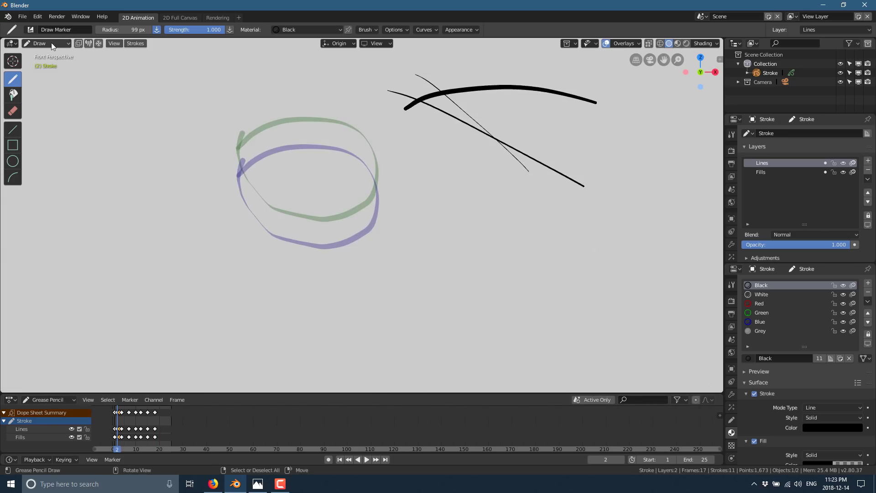
mouse_move(401, 55)
mouse_down()
mouse_move(612, 132)
mouse_move(611, 192)
mouse_up()
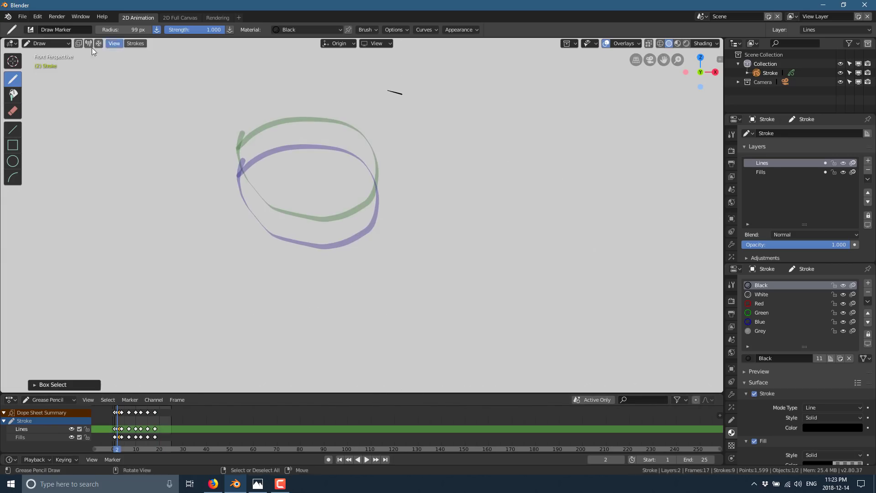
click(48, 43)
click(43, 64)
mouse_move(368, 65)
mouse_down()
mouse_move(630, 205)
mouse_move(665, 188)
mouse_up()
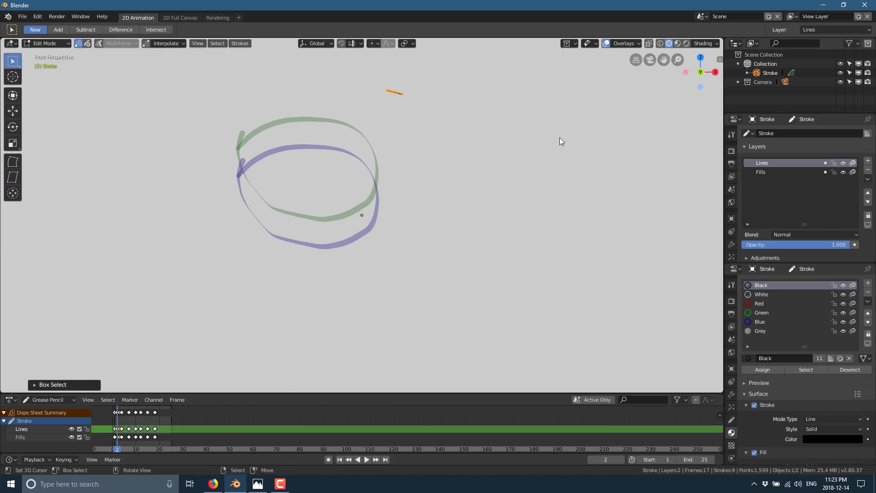
Step: Add a blank Grease Pencil object in Object Mode and move it to the right of the oval
click(48, 43)
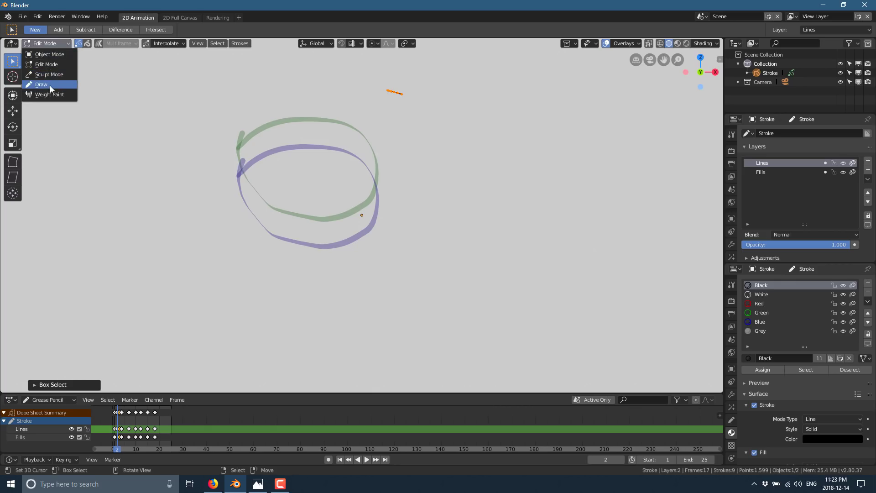
click(45, 55)
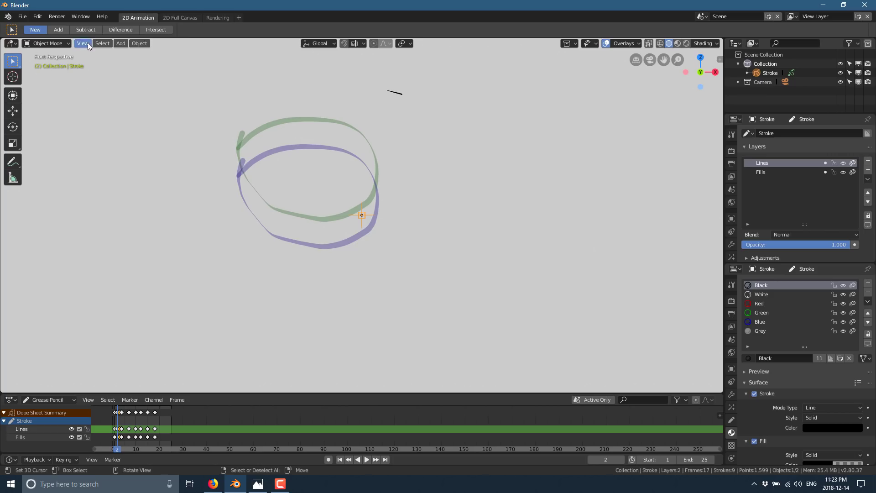
click(121, 44)
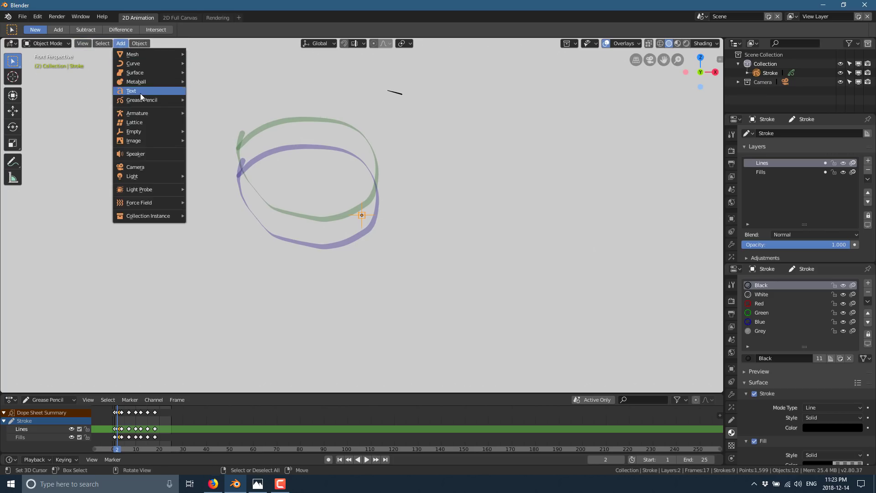
mouse_move(139, 101)
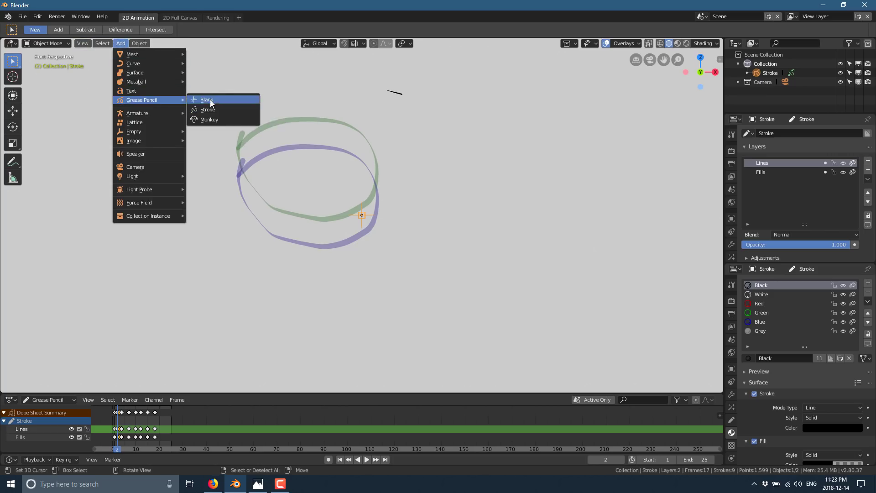
key(Return)
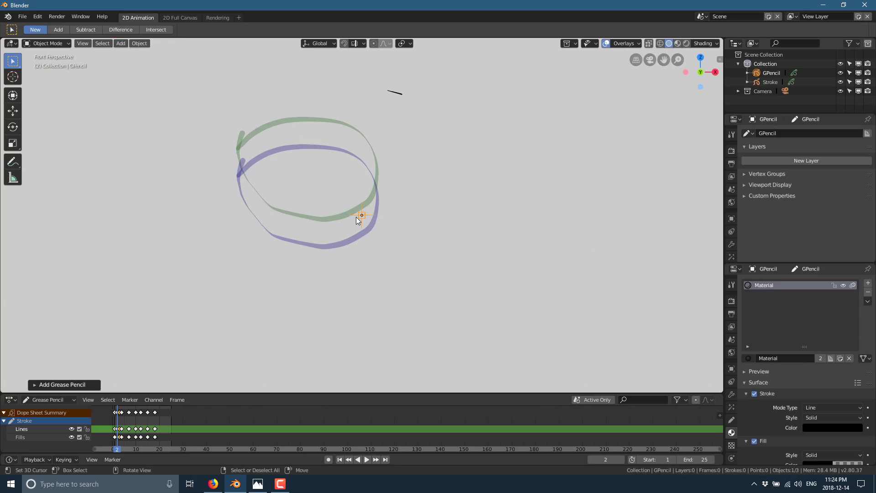
key(g)
click(460, 175)
Step: At frame 1, draw a tree with a cloud-shaped crown and a trunk in the new Grease Pencil object, and play the animation
click(114, 423)
click(115, 423)
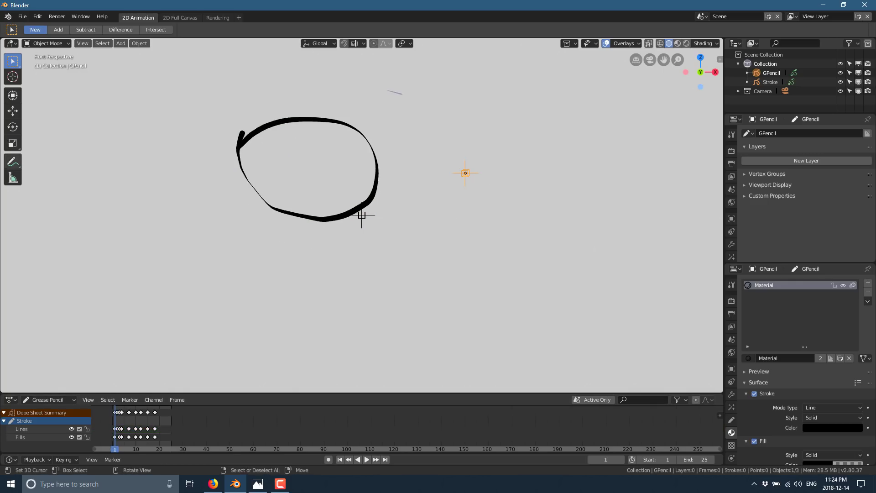
click(45, 43)
click(44, 84)
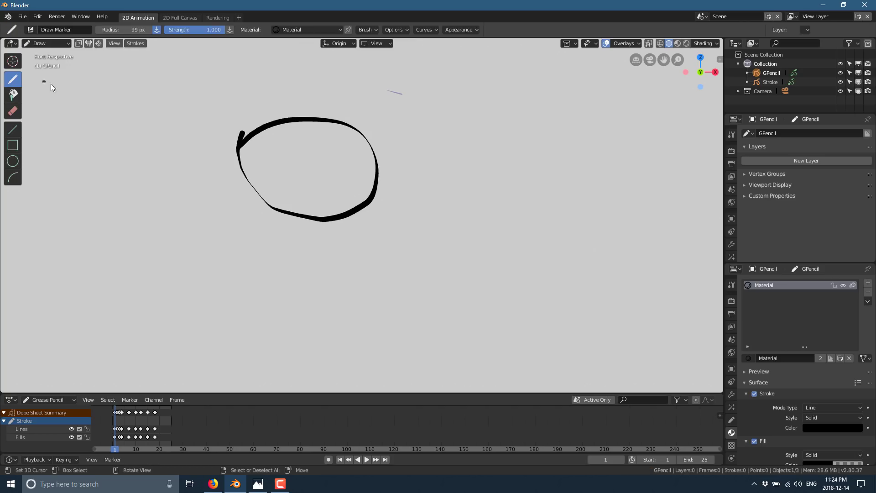
mouse_move(530, 182)
mouse_down()
mouse_move(543, 124)
mouse_move(578, 90)
mouse_move(678, 149)
mouse_move(658, 212)
mouse_move(505, 221)
mouse_move(562, 170)
mouse_move(604, 229)
mouse_move(602, 346)
mouse_up()
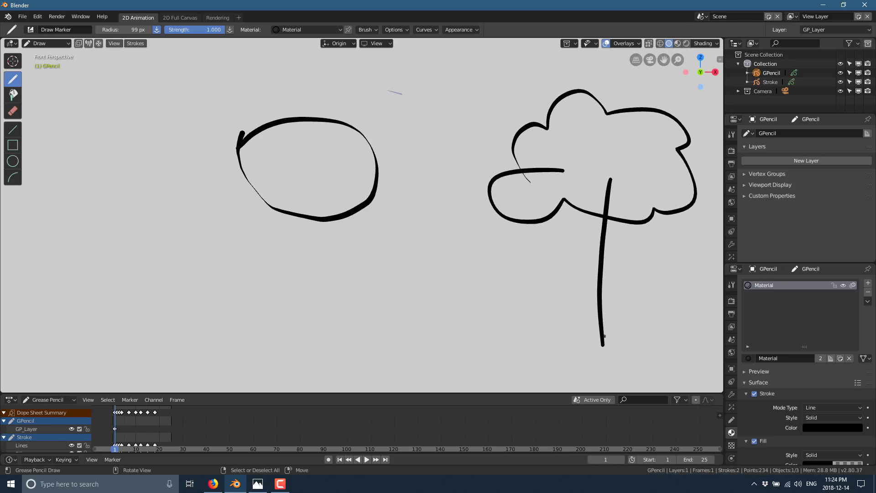
mouse_move(608, 179)
mouse_down()
mouse_move(660, 329)
mouse_move(601, 331)
mouse_move(591, 249)
mouse_move(601, 181)
mouse_up()
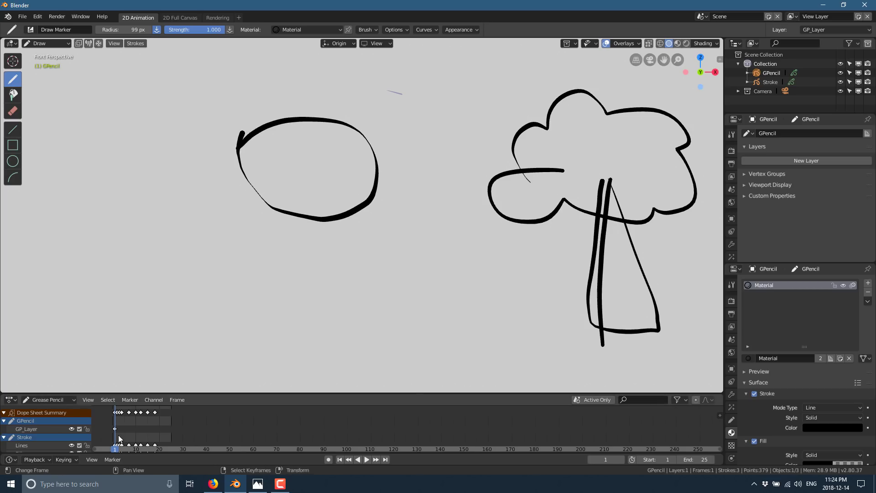
click(363, 460)
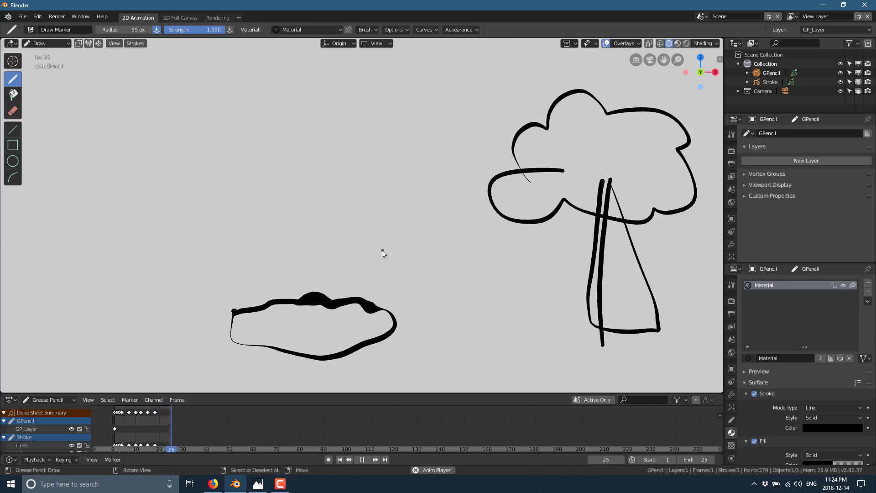
Step: Create a new 2D Animation file and choose the Draw Ink brush
click(23, 16)
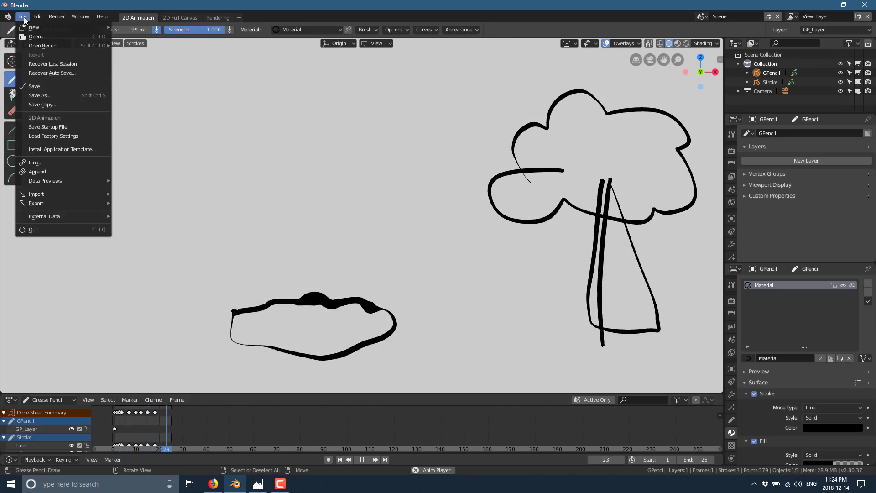
mouse_move(29, 25)
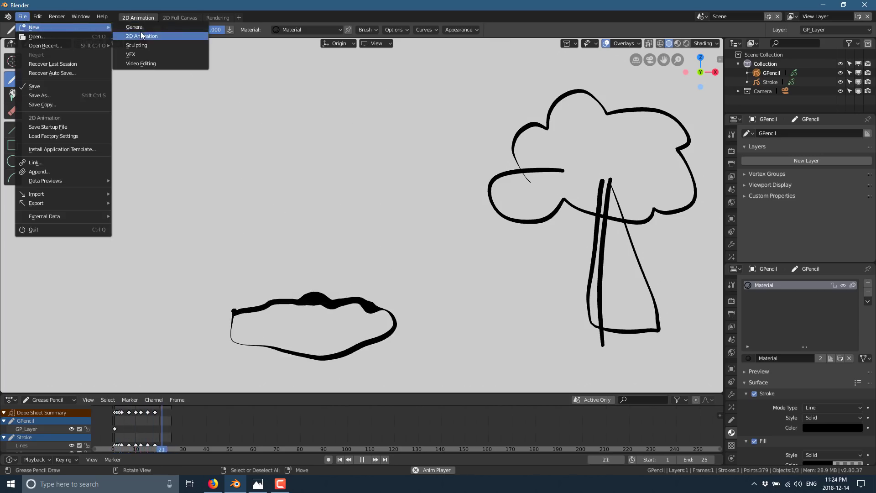
click(142, 36)
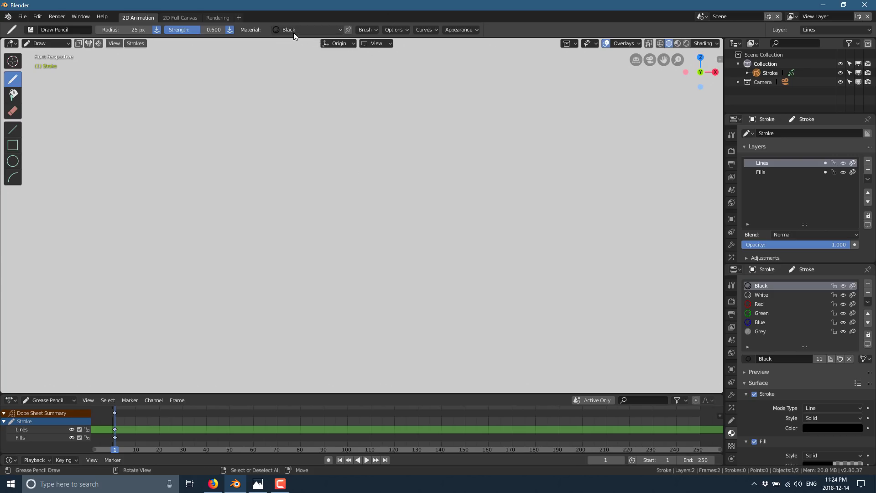
click(39, 31)
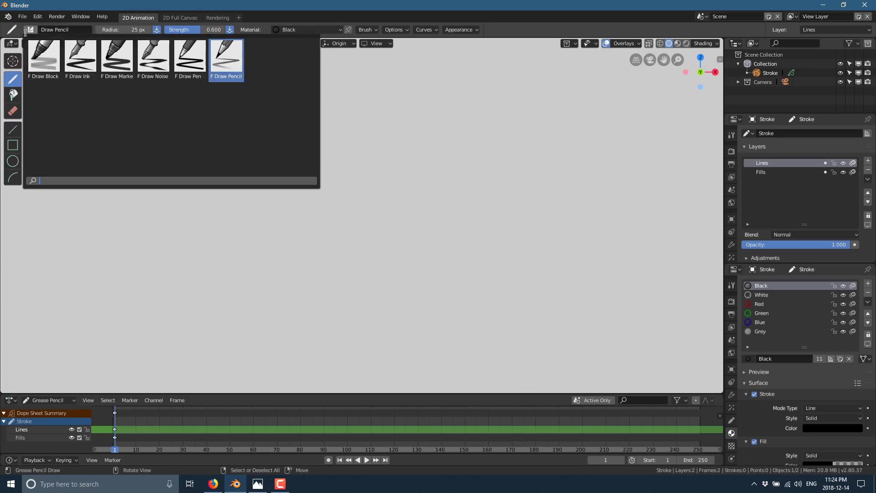
click(79, 60)
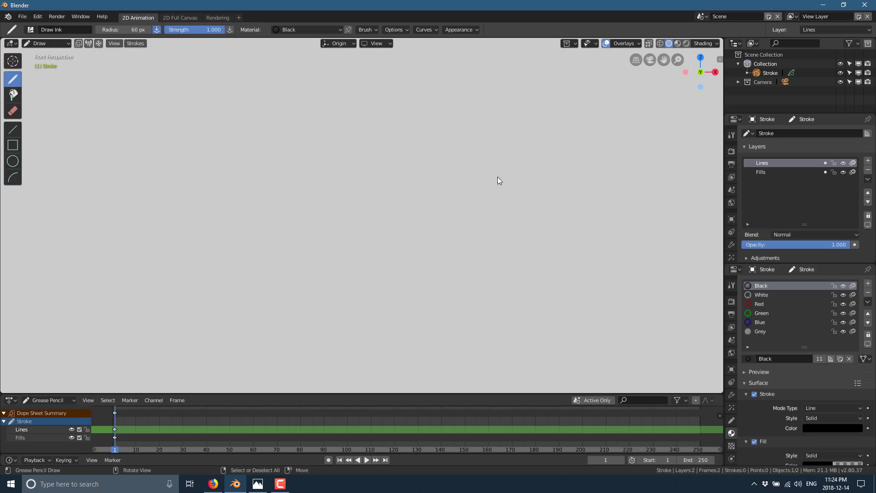
Step: Examine the Draw Ink brush's smoothing, post-processing and stabilizer options
click(423, 30)
click(401, 30)
click(400, 30)
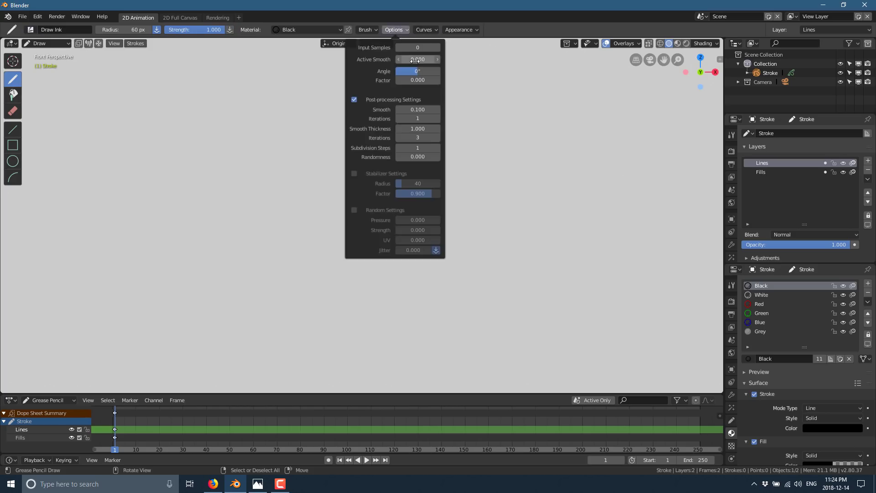
mouse_move(405, 61)
mouse_down()
mouse_move(433, 61)
mouse_move(417, 59)
mouse_up()
scroll(803, 379, down, 2)
Step: Merge the two stacked properties editors into one and add a new stroke material named MyMaterial
drag(727, 267, 765, 293)
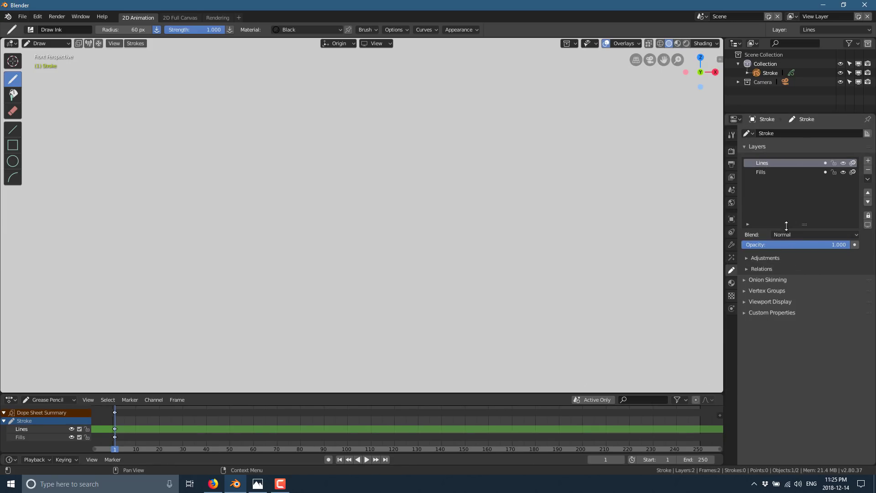
click(733, 283)
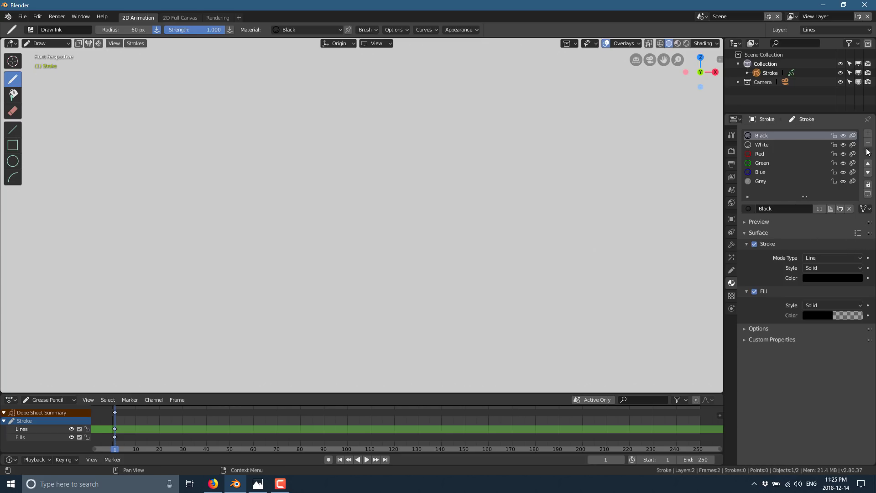
click(867, 134)
click(785, 209)
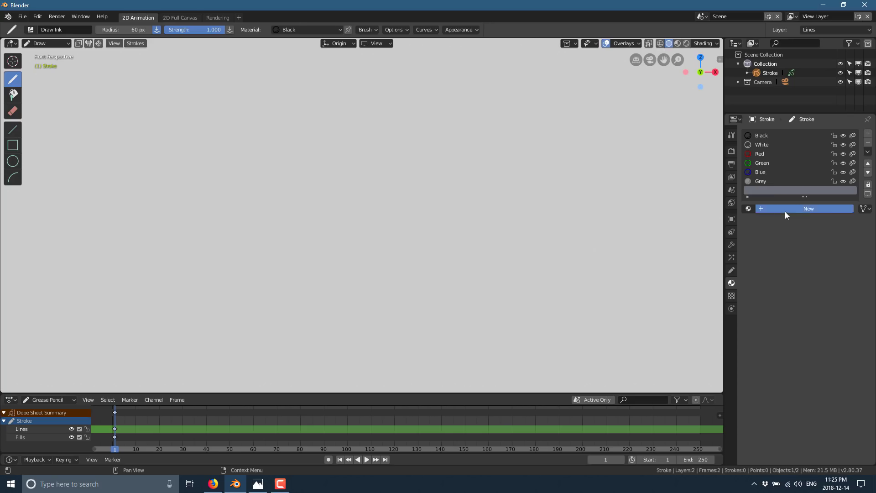
click(790, 208)
text(MyMaterial)
key(Return)
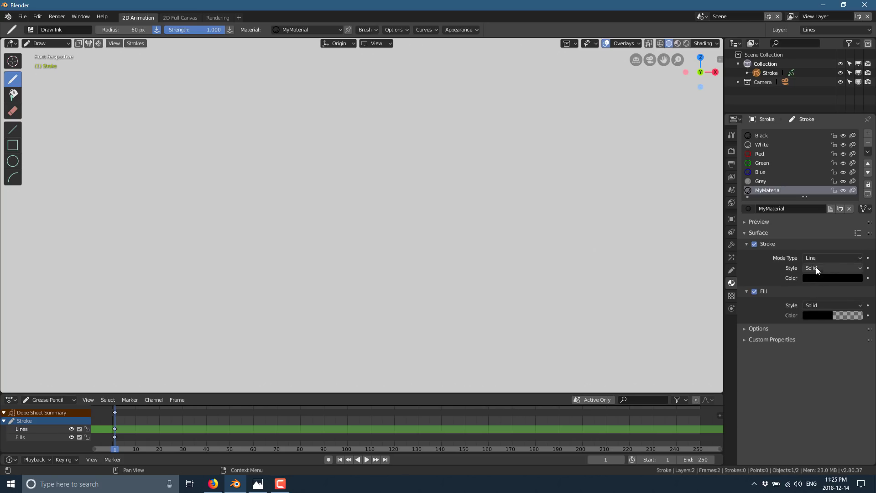
Step: Set MyMaterial's fill style to Gradient and its primary fill color to bright blue (R 0.054, G 0.039, B 1.000)
click(858, 267)
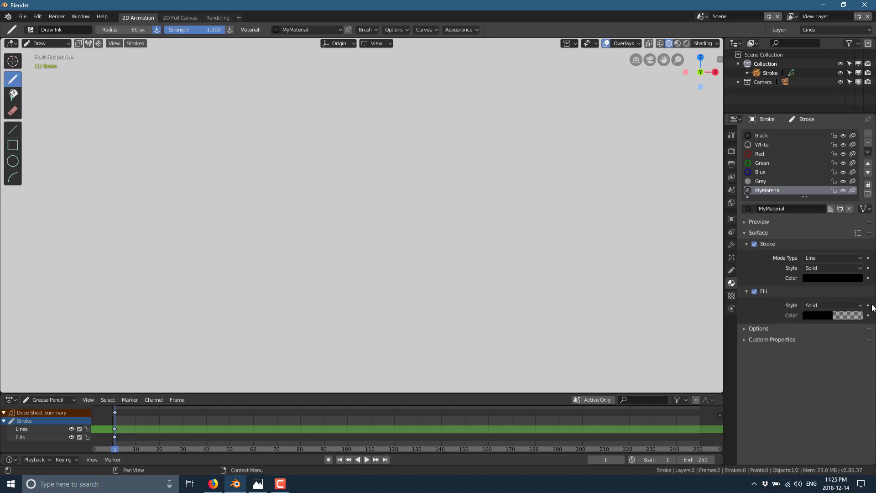
click(817, 304)
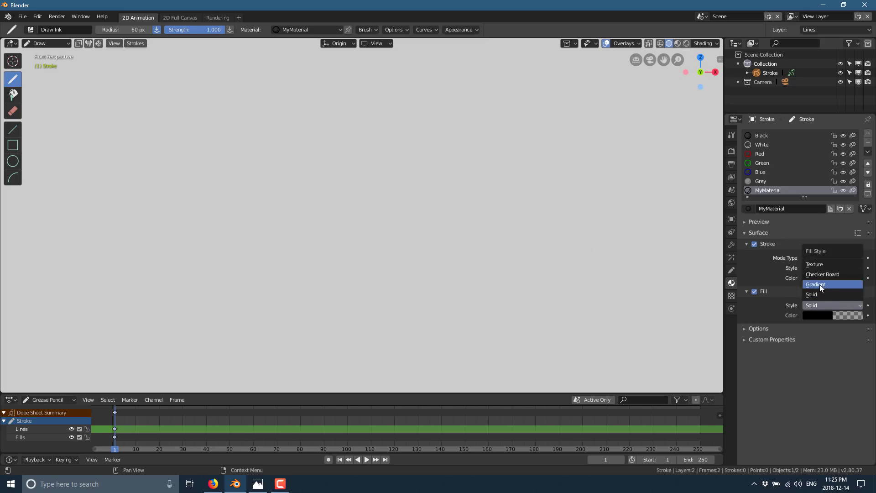
click(819, 283)
click(819, 327)
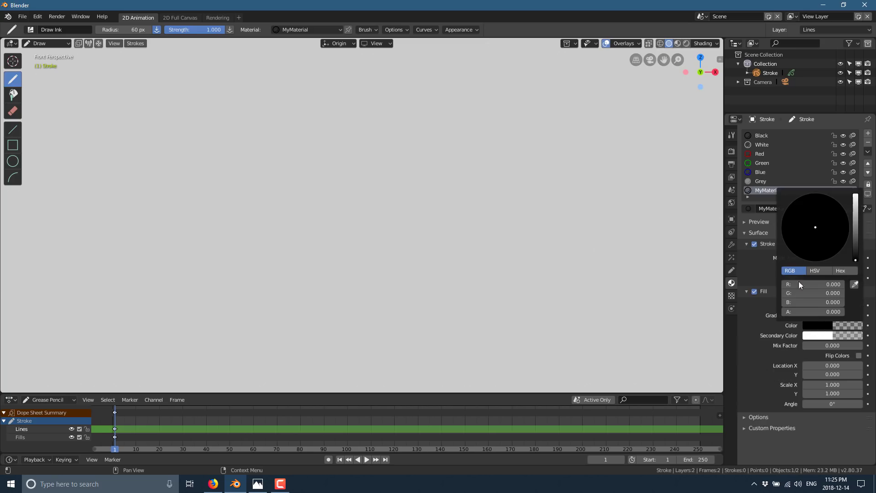
drag(855, 228, 856, 195)
click(844, 211)
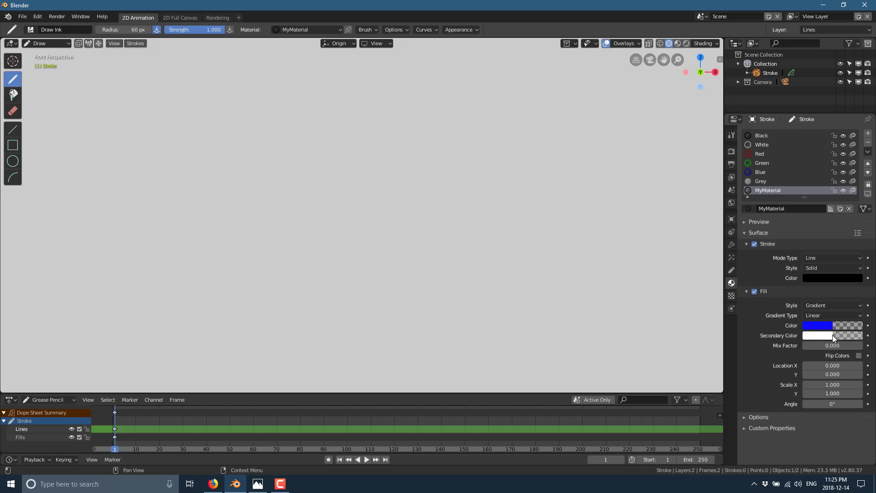
Step: Set the gradient's secondary color to light blue (R 0.661, G 0.745, B 1.000) with alpha 1.000
click(828, 336)
drag(836, 233, 828, 232)
click(792, 322)
text(0.661)
key(Return)
drag(790, 321, 824, 322)
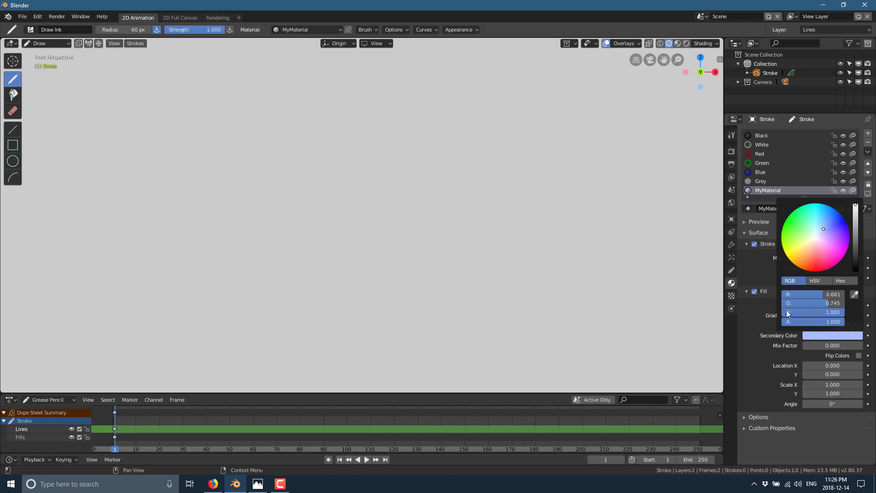
Step: Set the primary fill color's alpha to 1.000 and the gradient's mix factor to 0.492
click(817, 324)
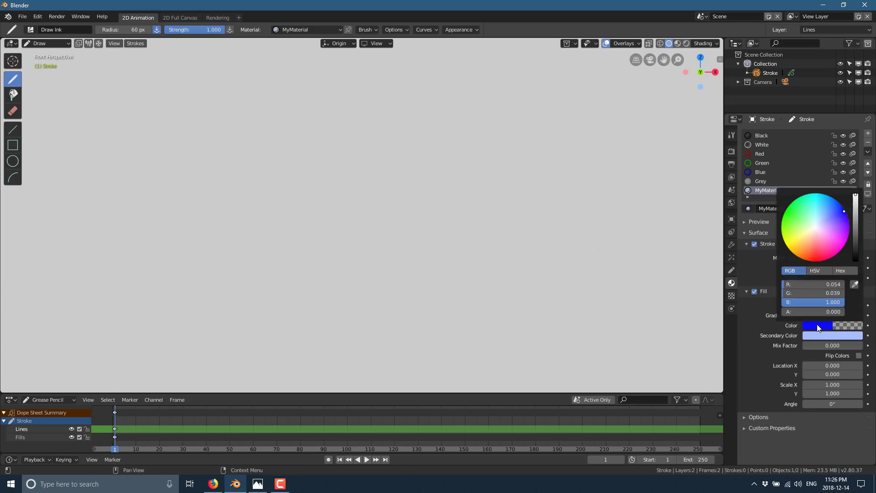
drag(785, 312, 843, 311)
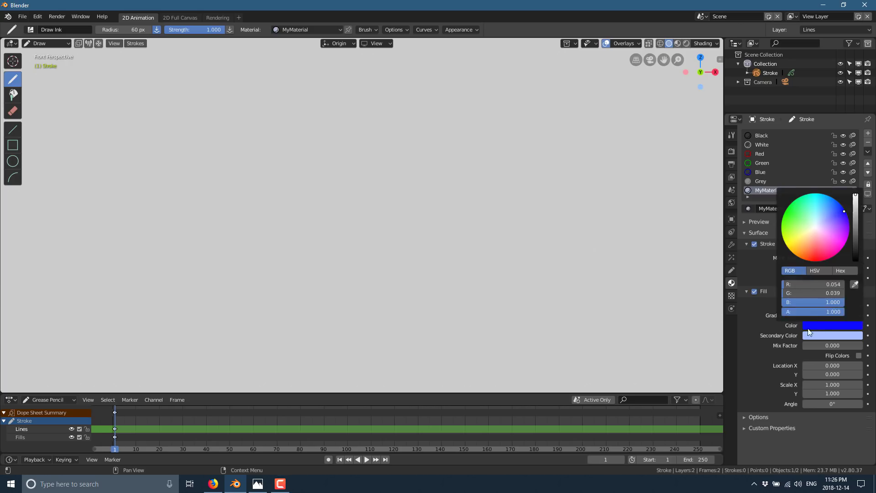
drag(808, 345, 834, 345)
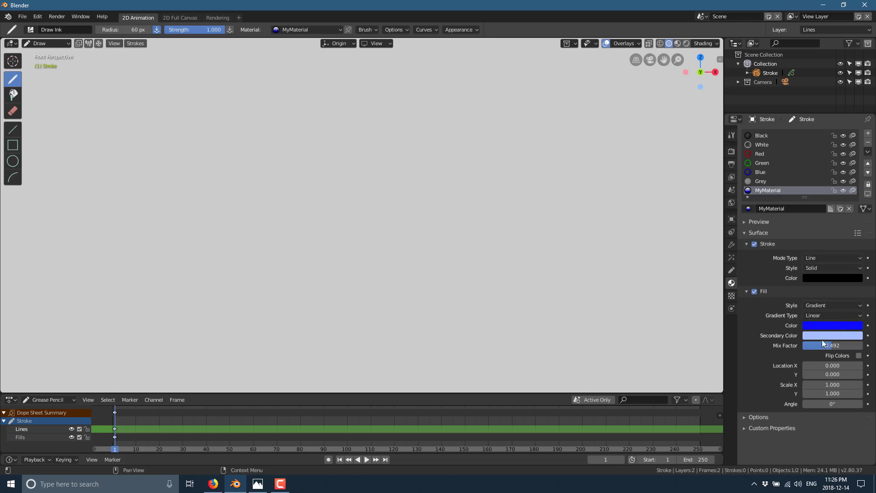
Step: Draw a large closed wavy shape across the canvas with MyMaterial and set the gradient angle to -4.6°
mouse_move(171, 147)
mouse_down()
mouse_move(271, 207)
mouse_move(338, 169)
mouse_move(362, 248)
mouse_move(436, 226)
mouse_move(496, 335)
mouse_move(445, 366)
mouse_move(371, 312)
mouse_move(325, 296)
mouse_move(273, 319)
mouse_move(270, 256)
mouse_move(238, 240)
mouse_move(189, 270)
mouse_move(180, 183)
mouse_move(158, 175)
mouse_move(171, 147)
mouse_up()
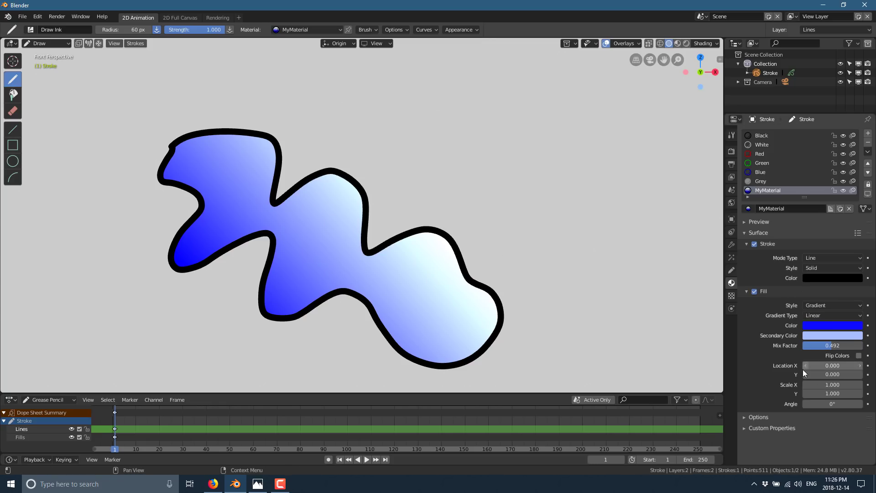
click(826, 405)
text(0d)
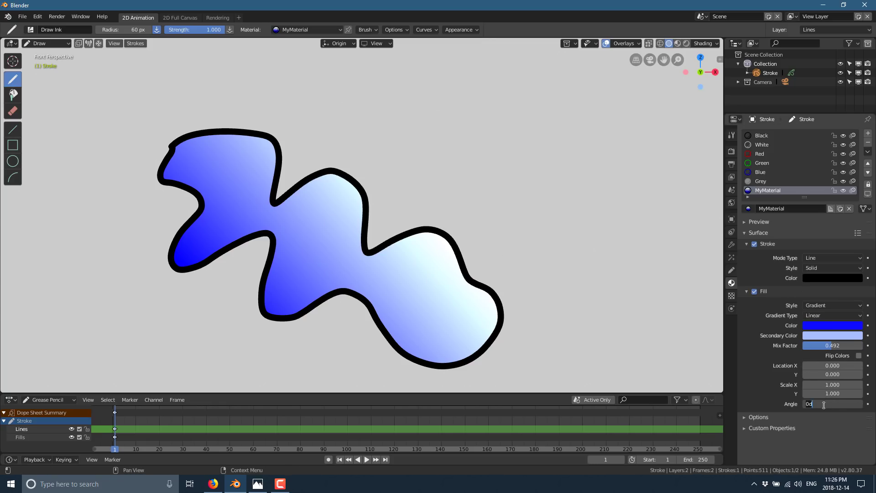
key(Return)
mouse_move(835, 403)
mouse_down()
mouse_move(848, 404)
mouse_move(836, 404)
mouse_up()
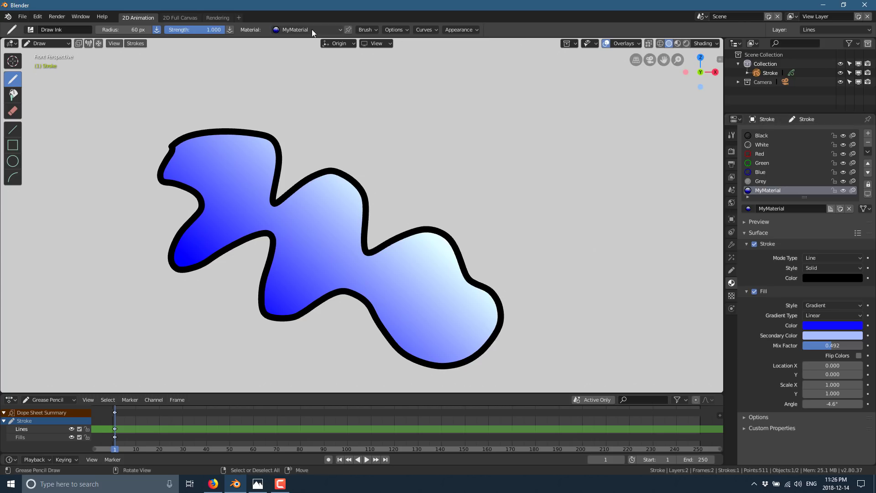
Step: Draw a closed, roughly rectangular outline with the Black material right of the wavy shape and fill it with MyMaterial
click(763, 135)
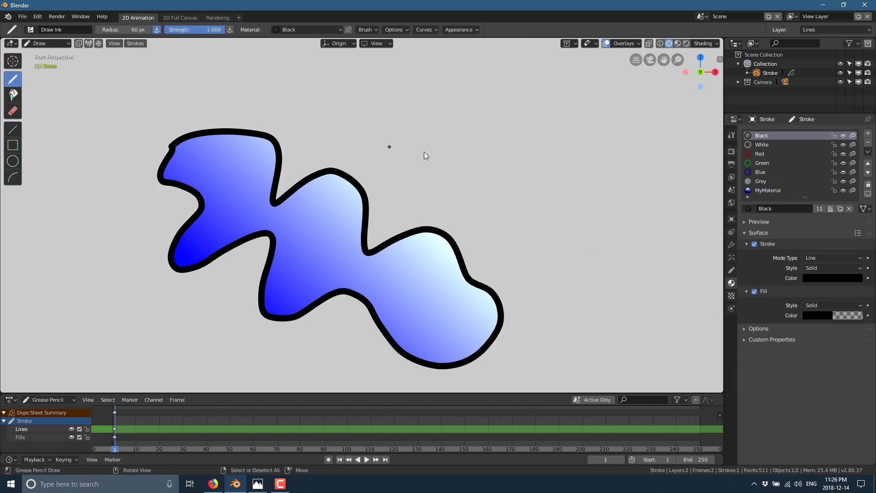
mouse_move(421, 129)
mouse_down()
mouse_move(491, 112)
mouse_move(632, 101)
mouse_move(638, 233)
mouse_move(461, 229)
mouse_move(468, 197)
mouse_move(426, 165)
mouse_move(423, 128)
mouse_up()
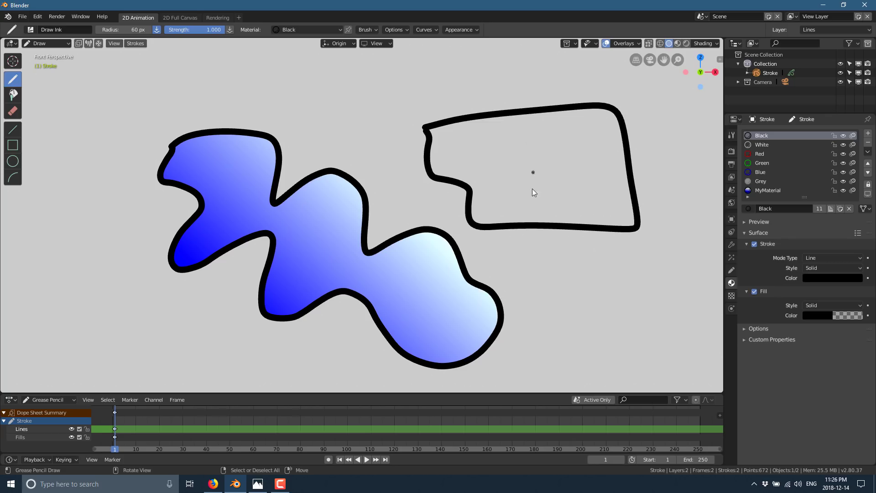
click(13, 94)
click(768, 190)
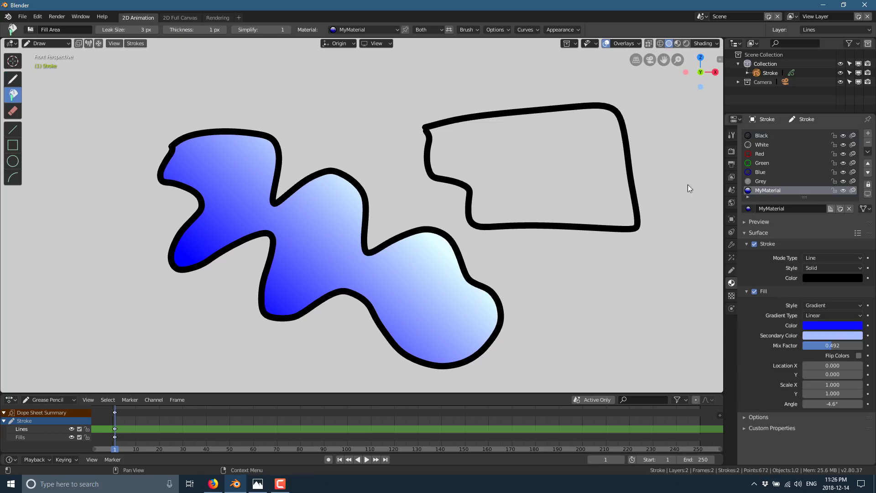
click(535, 209)
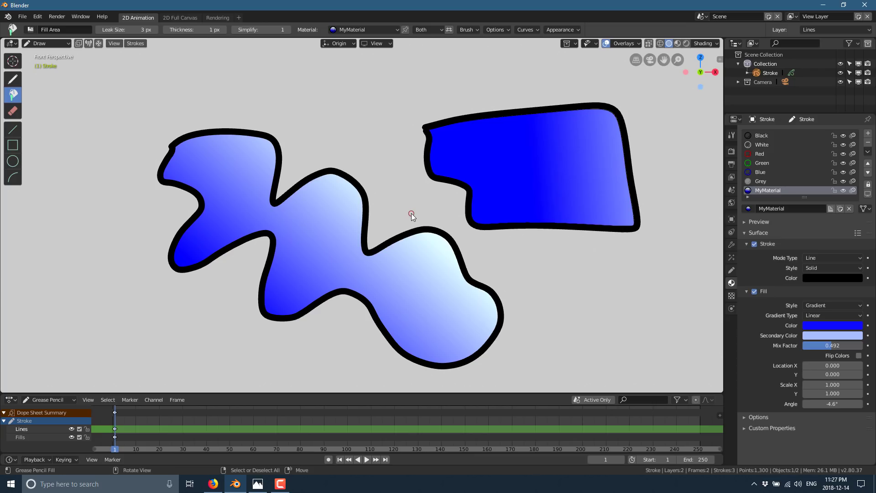
Step: Select all stroke points of both shapes in Edit Mode and add a Glow effect to the Stroke object
click(731, 259)
click(796, 133)
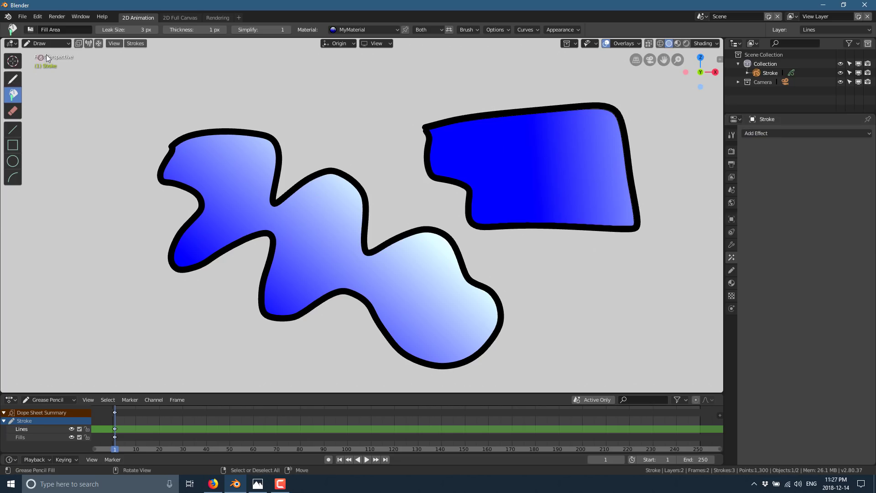
click(45, 42)
click(46, 33)
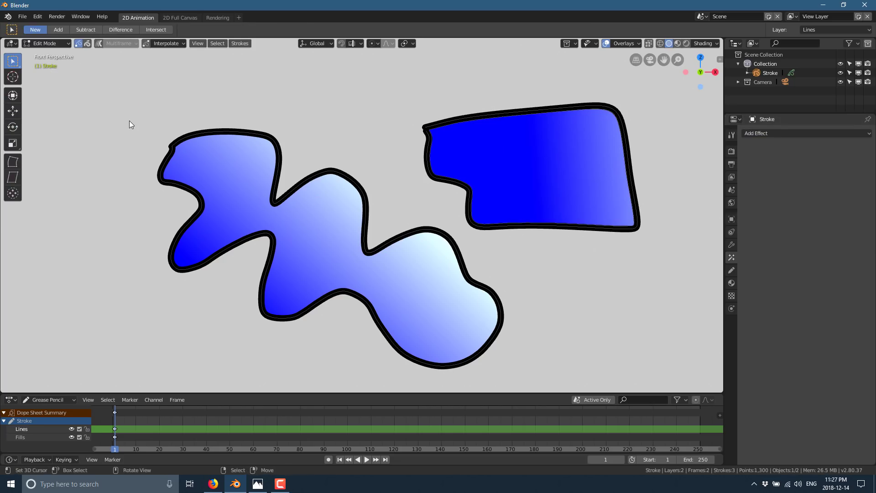
mouse_move(128, 119)
mouse_down()
mouse_move(401, 362)
mouse_move(525, 391)
mouse_up()
mouse_move(121, 82)
mouse_down()
mouse_move(431, 91)
mouse_move(665, 335)
mouse_move(660, 388)
mouse_up()
click(774, 133)
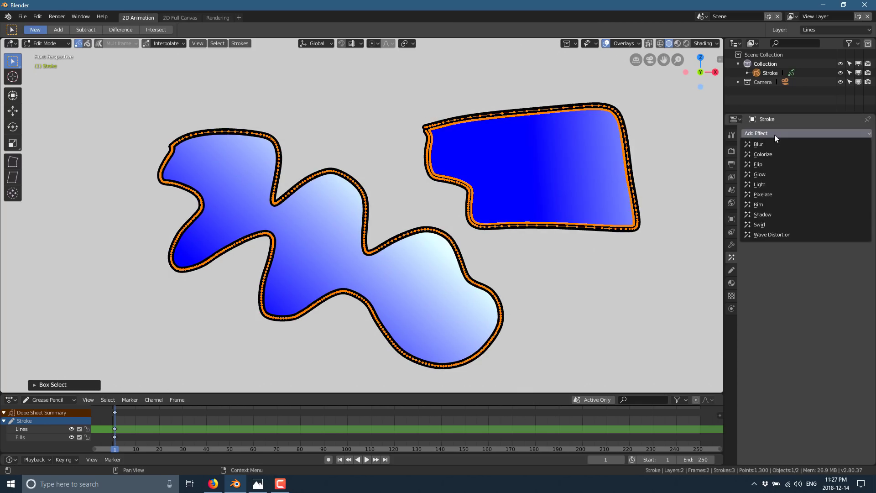
click(771, 175)
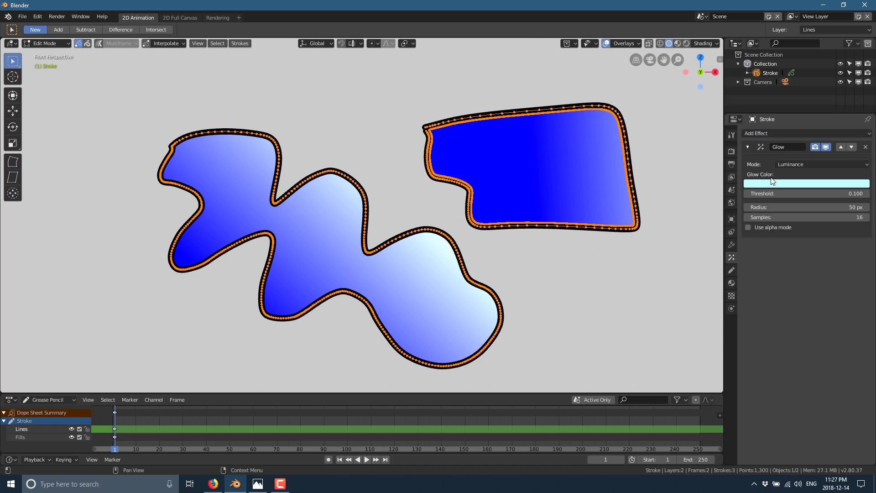
Step: Set the Glow effect's color to orange-red, its threshold to 0.183 and its radius to 1241 px
drag(784, 195, 811, 195)
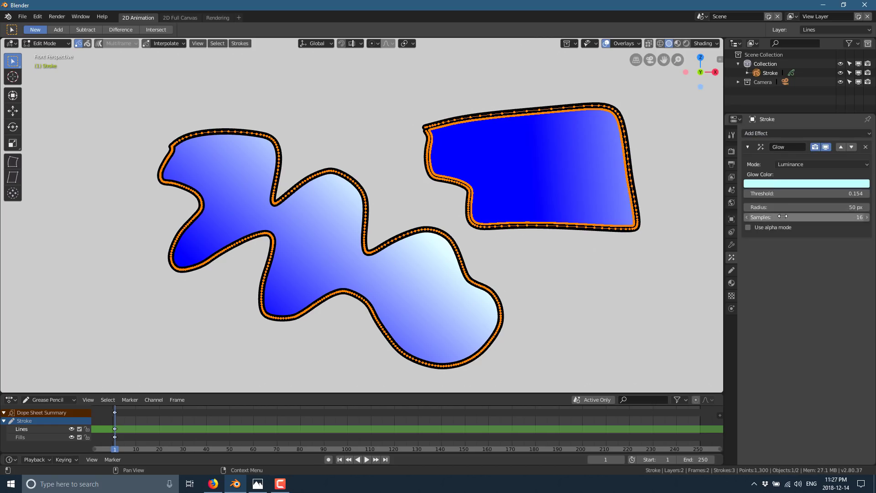
click(783, 217)
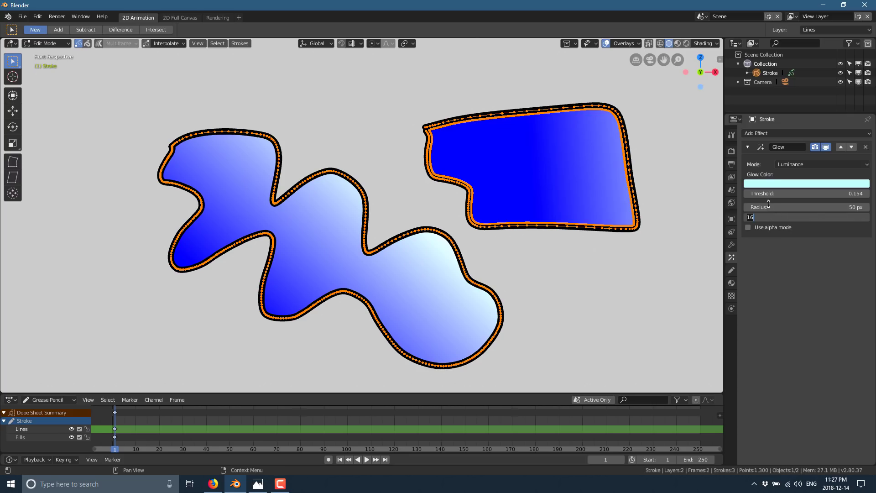
click(795, 183)
drag(820, 119, 835, 126)
mouse_move(859, 93)
mouse_down()
mouse_move(860, 107)
mouse_move(859, 73)
mouse_up()
drag(835, 126, 816, 127)
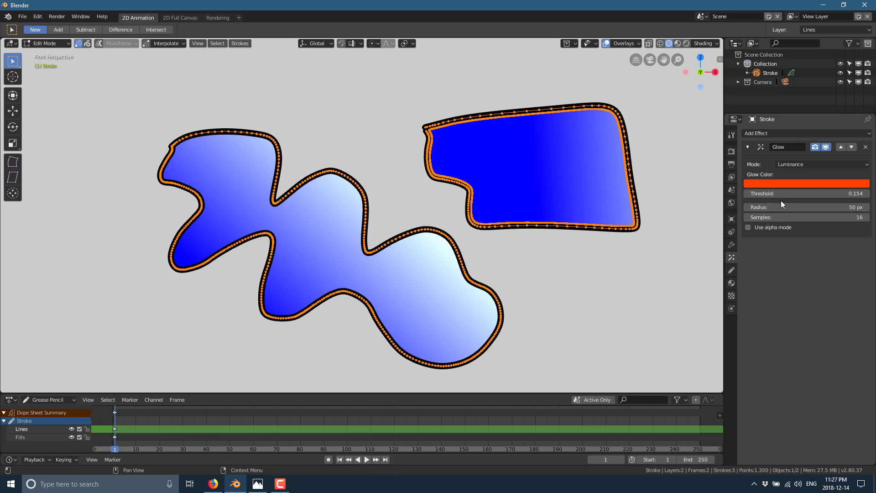
drag(780, 195, 844, 207)
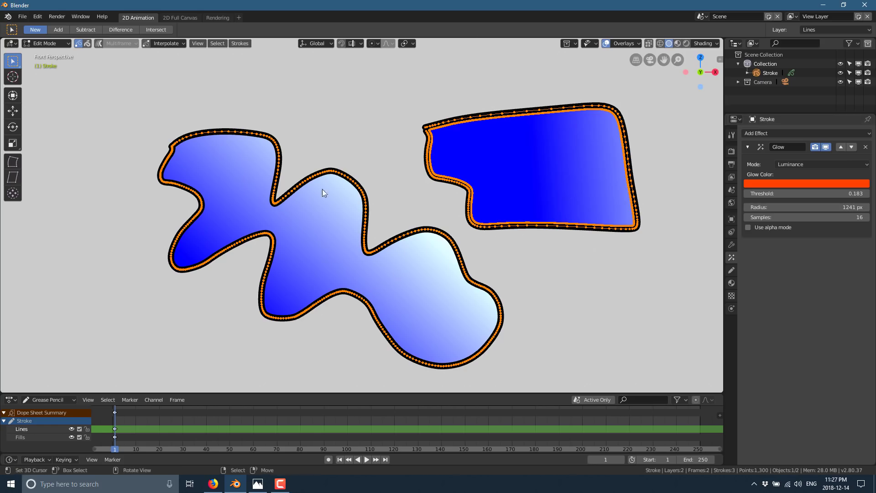
Step: Return to Object Mode and set the Glow effect's mode to Color with a radius of 57 px
click(59, 43)
click(59, 52)
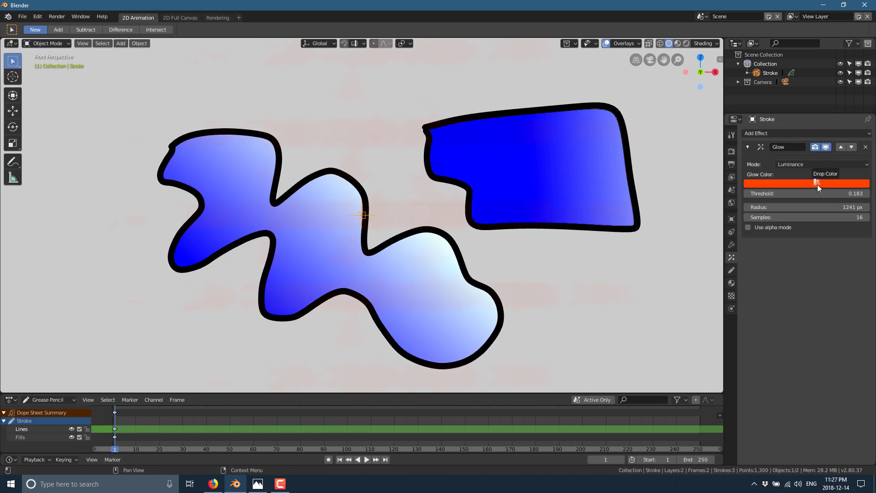
click(821, 167)
click(785, 144)
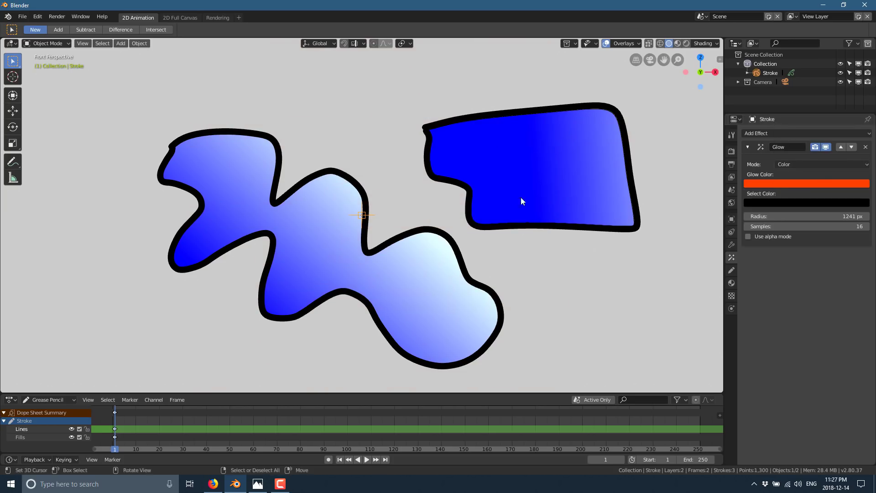
drag(773, 216, 283, 156)
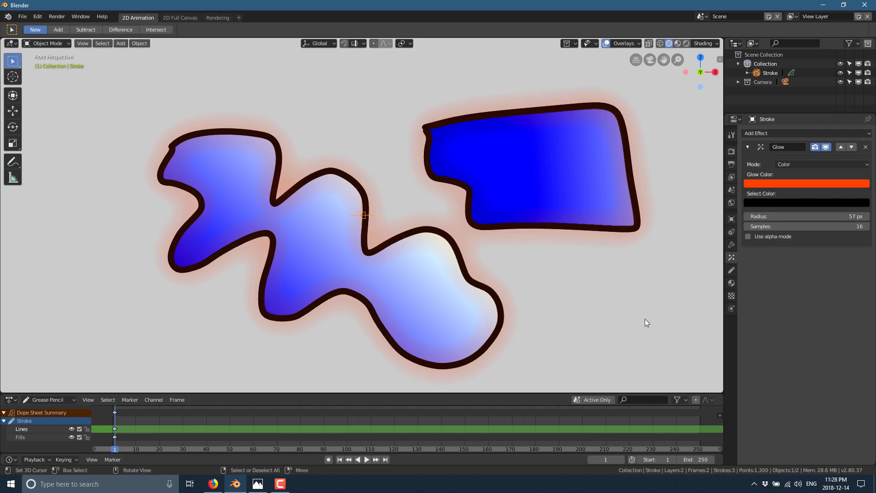
Step: Add a Pixelate effect to the Stroke object with a size of 15 px by 21 px
click(794, 133)
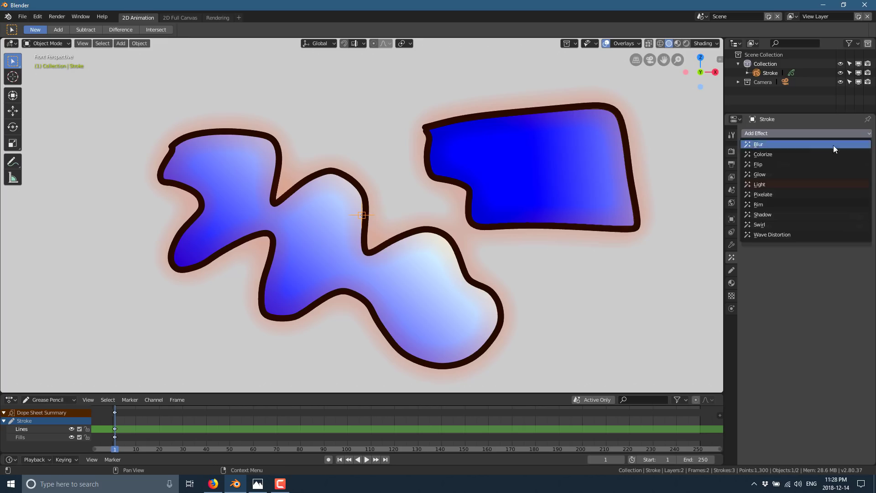
click(768, 195)
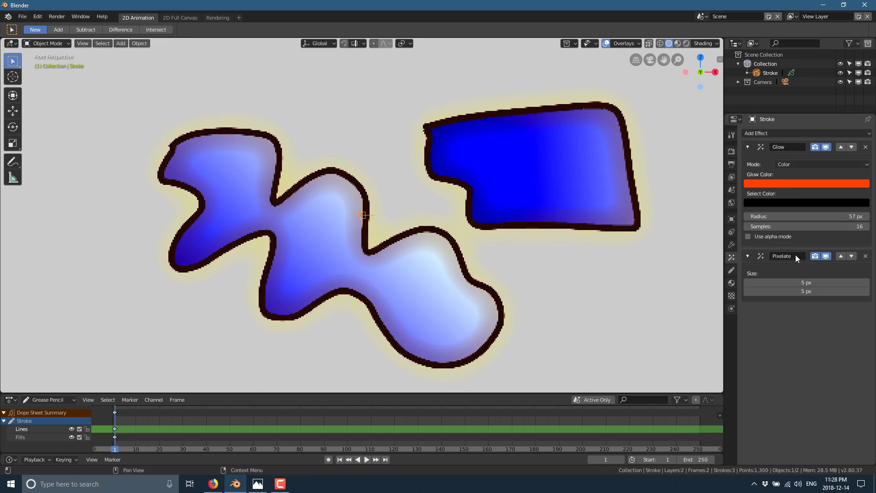
drag(807, 283, 834, 291)
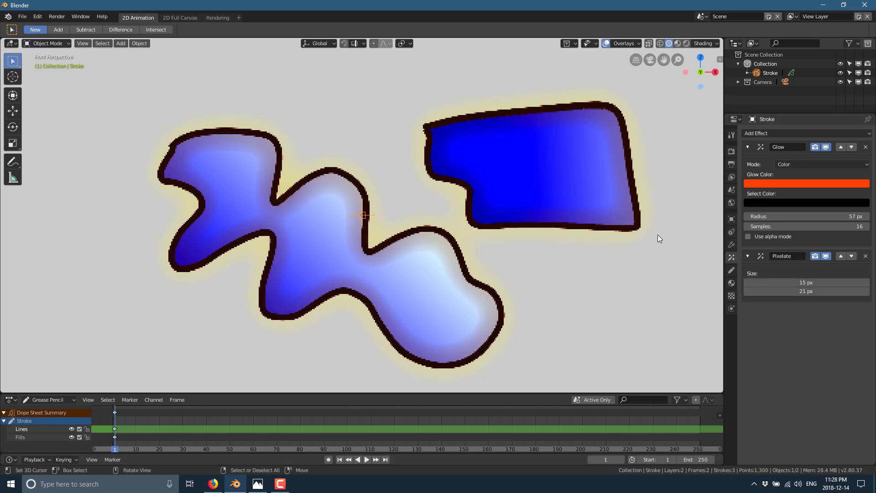
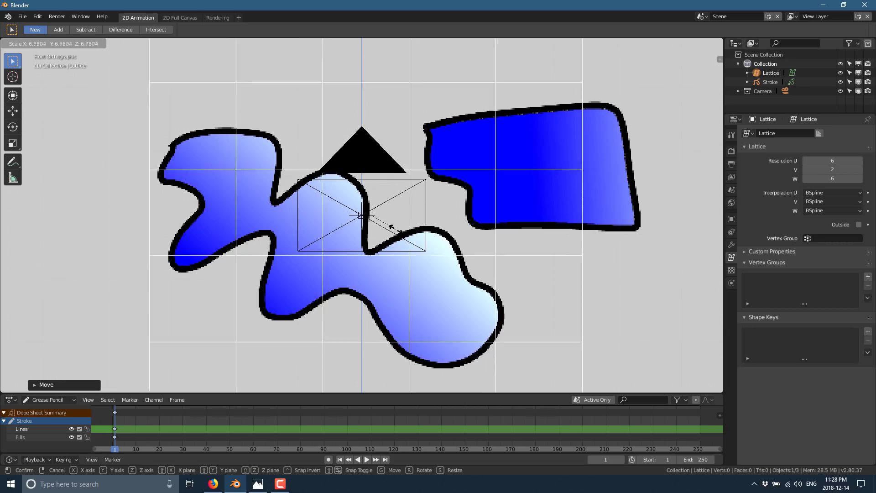
Step: Scale up the lattice and position it over the middle of the drawing
click(379, 238)
key(g)
click(386, 239)
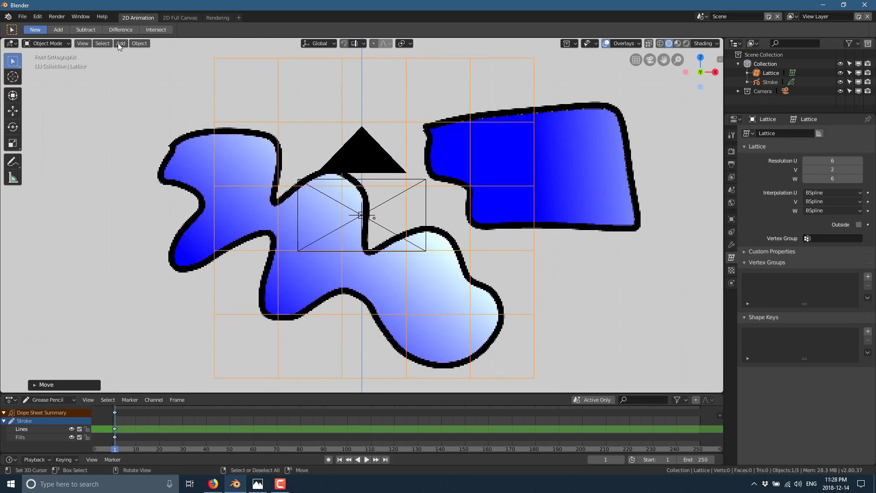
Step: Create a vertex group on the Stroke object in Edit Mode and assign all of its selected points to it
click(764, 82)
key(a)
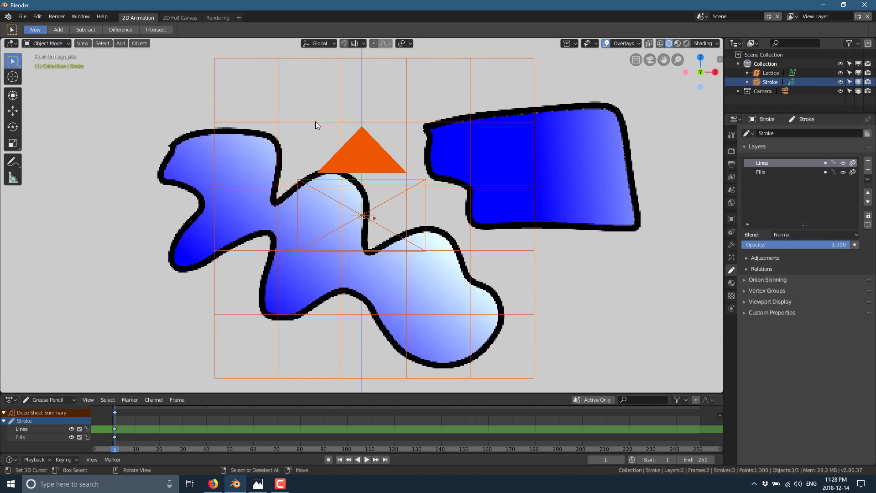
click(776, 82)
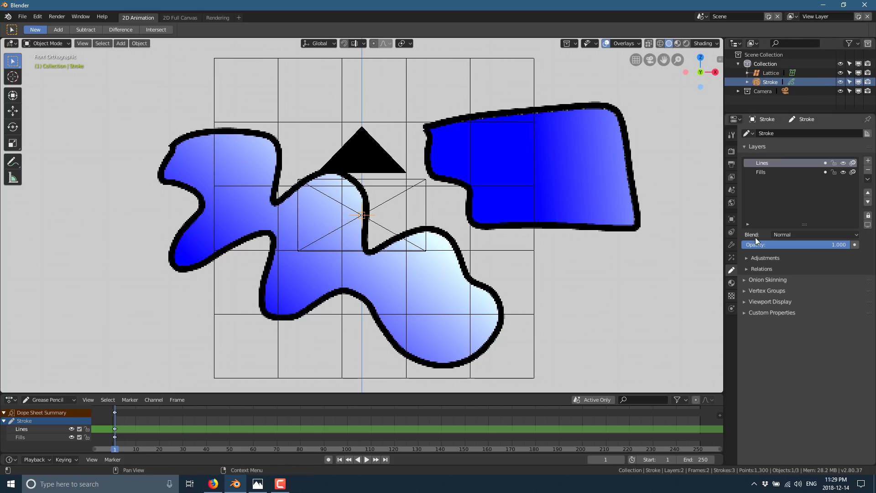
click(746, 290)
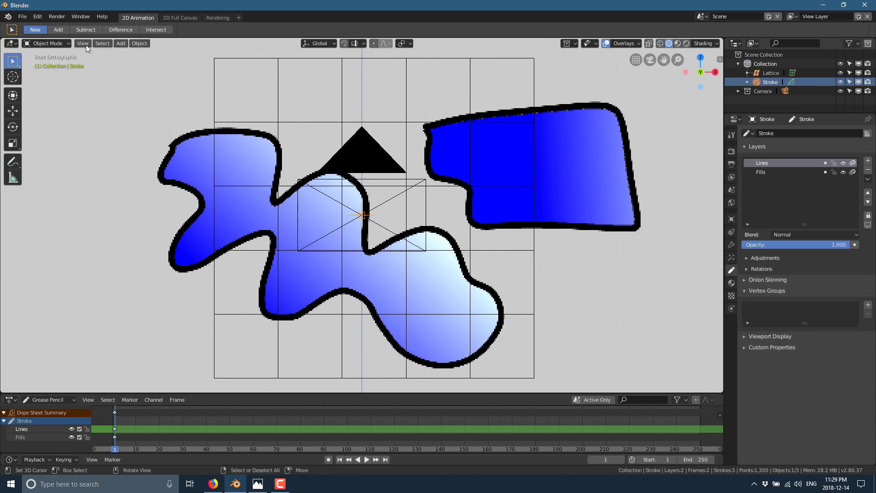
click(56, 45)
click(45, 61)
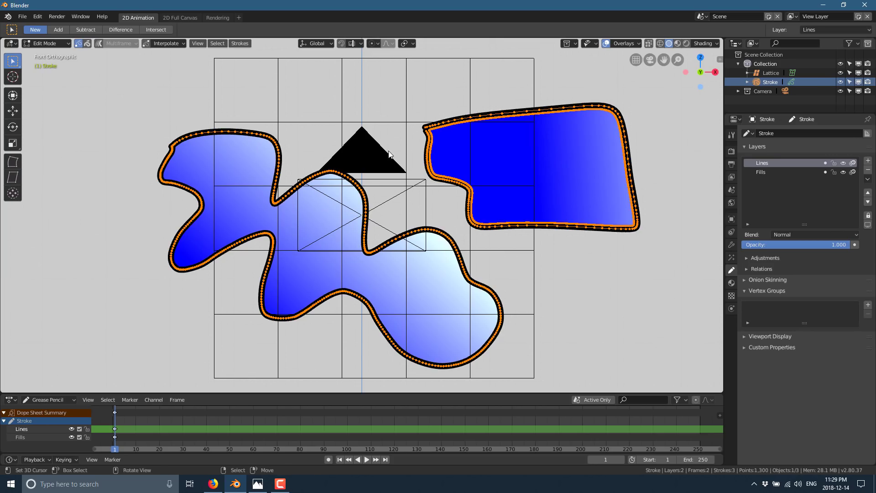
click(868, 305)
click(762, 351)
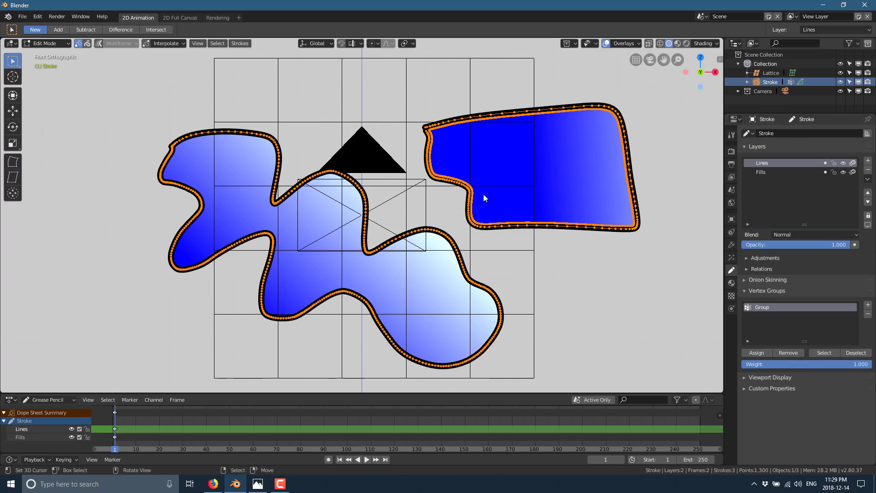
Step: Add a Lattice modifier to the Stroke object, targeting the Lattice object and limited to the vertex group Group
click(732, 245)
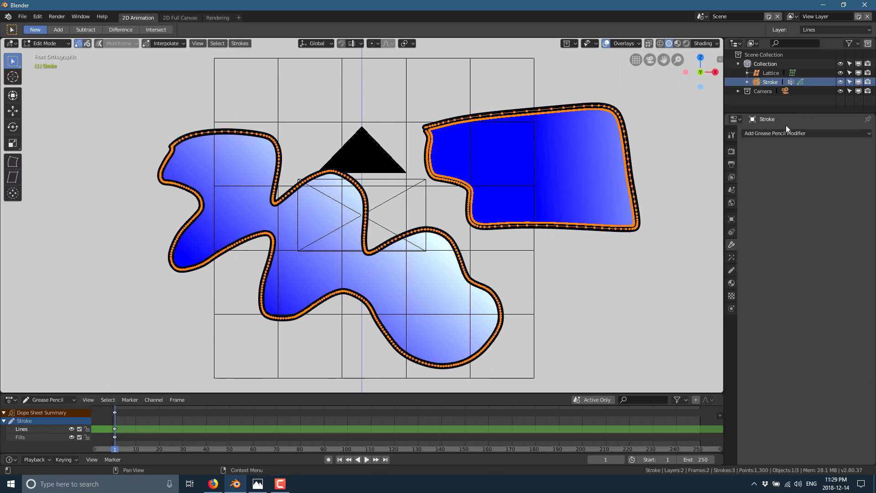
click(811, 133)
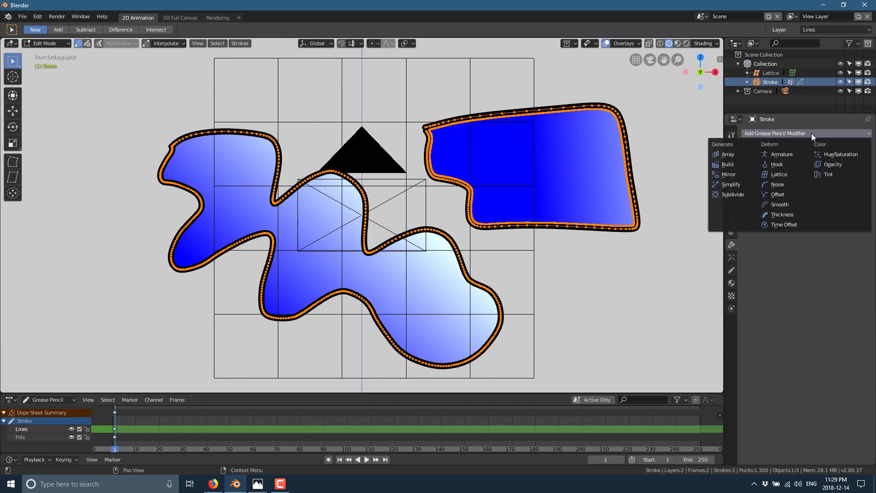
click(781, 175)
click(867, 183)
click(536, 58)
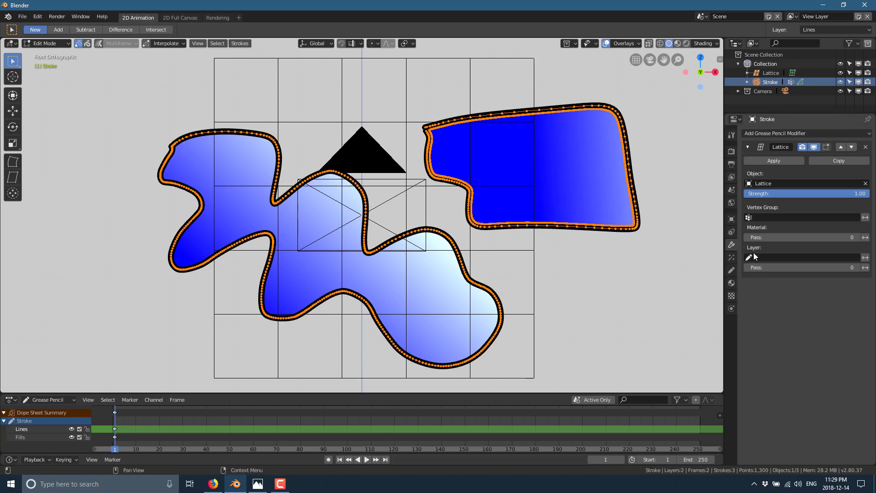
click(757, 217)
click(756, 228)
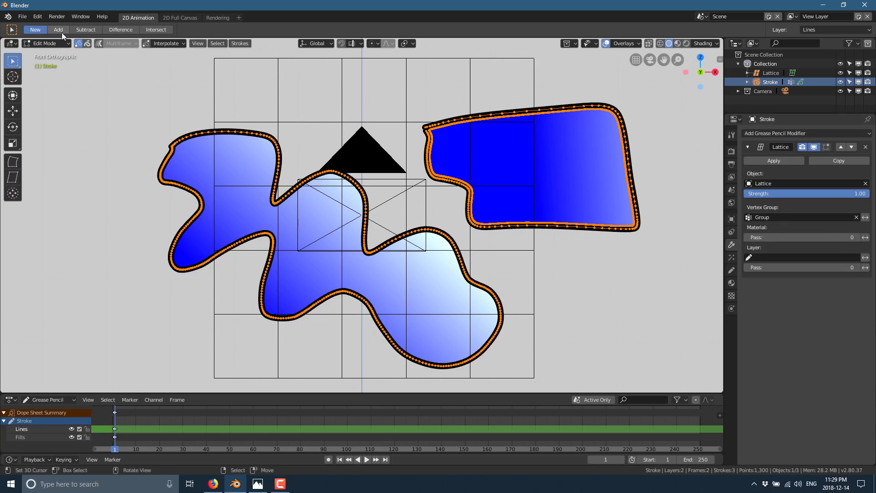
Step: Leave Edit Mode on the Stroke object and enter Edit Mode on the Lattice object
click(786, 74)
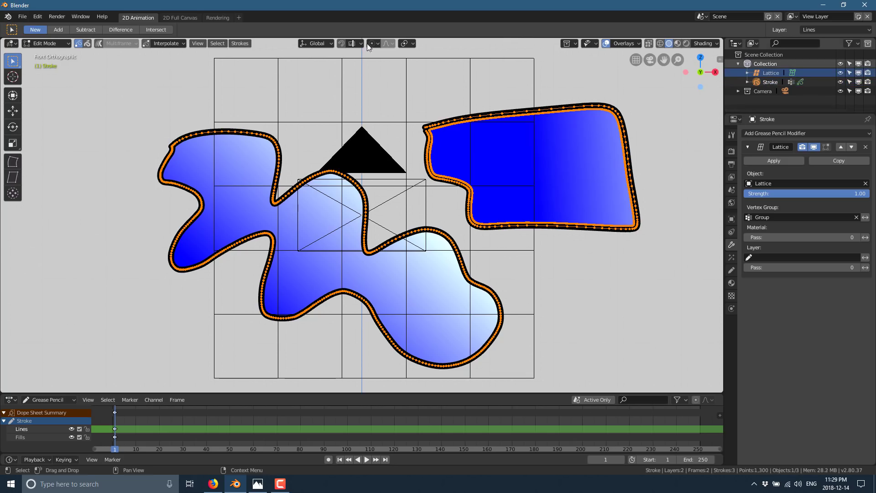
click(54, 43)
click(54, 52)
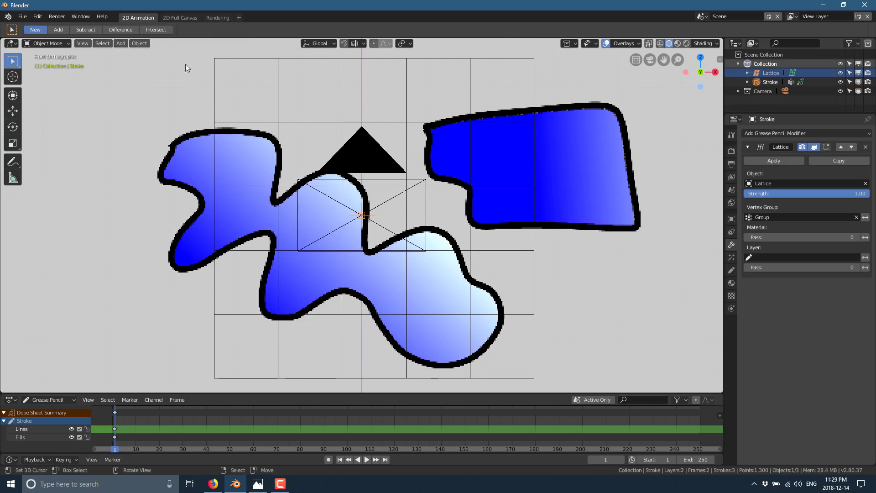
click(773, 73)
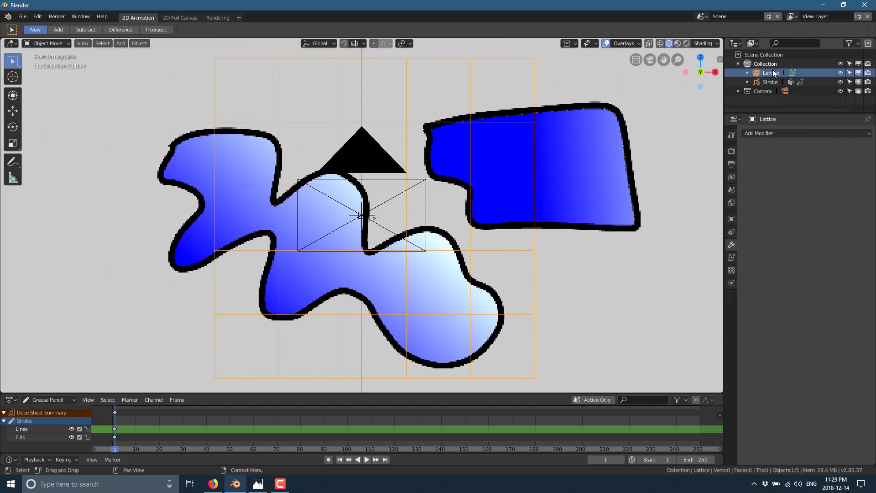
click(58, 44)
click(57, 64)
Step: Move the lattice's upper-left three-by-three block of points up and to the left to deform the drawing, and return to Object Mode
key(b)
drag(181, 52, 354, 217)
key(g)
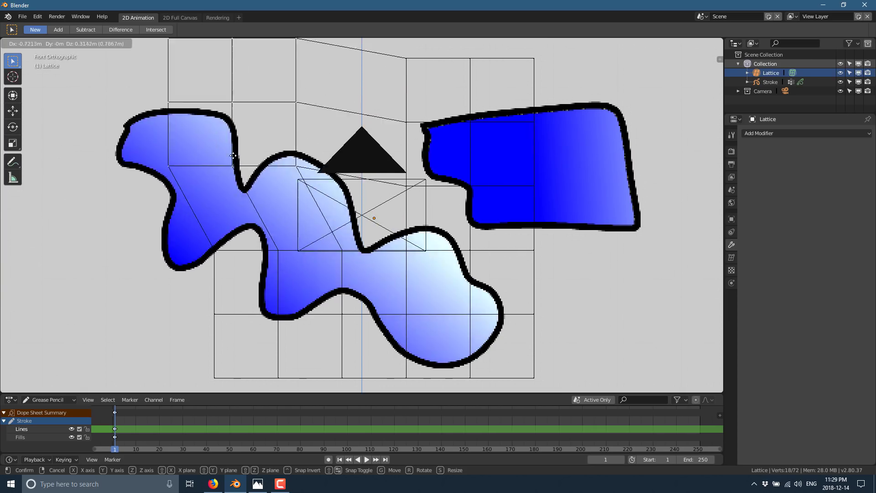
click(227, 120)
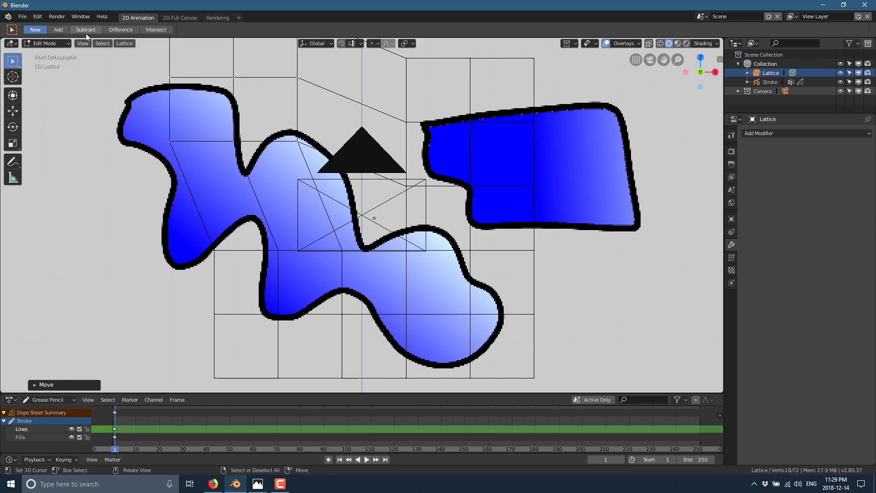
click(59, 43)
click(56, 53)
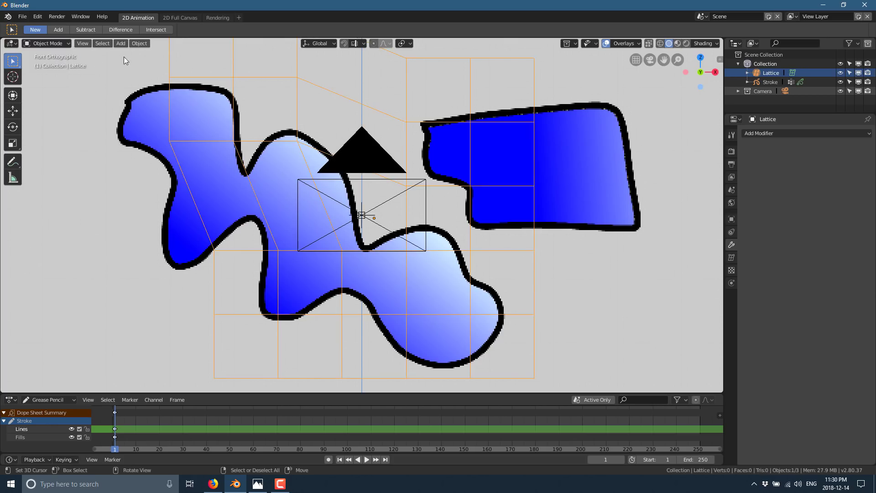
Step: Add a Monkey mesh to the scene and scale it up until it overlaps the blue drawing
click(120, 44)
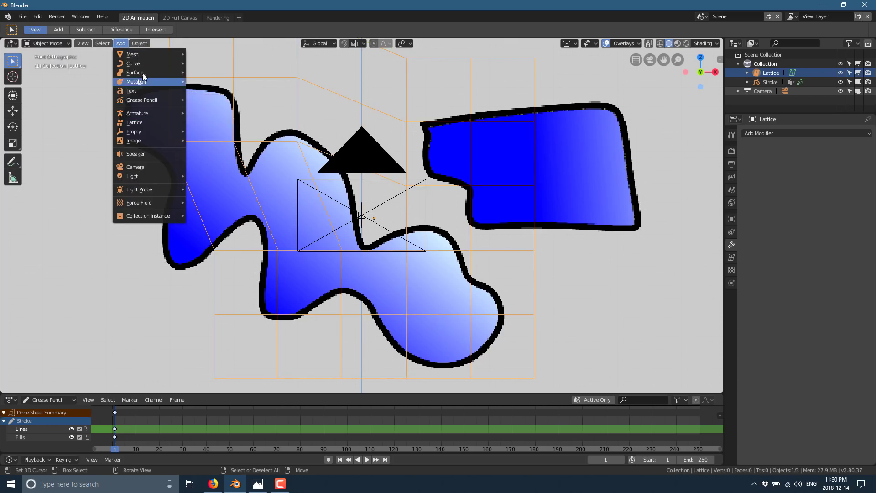
mouse_move(143, 55)
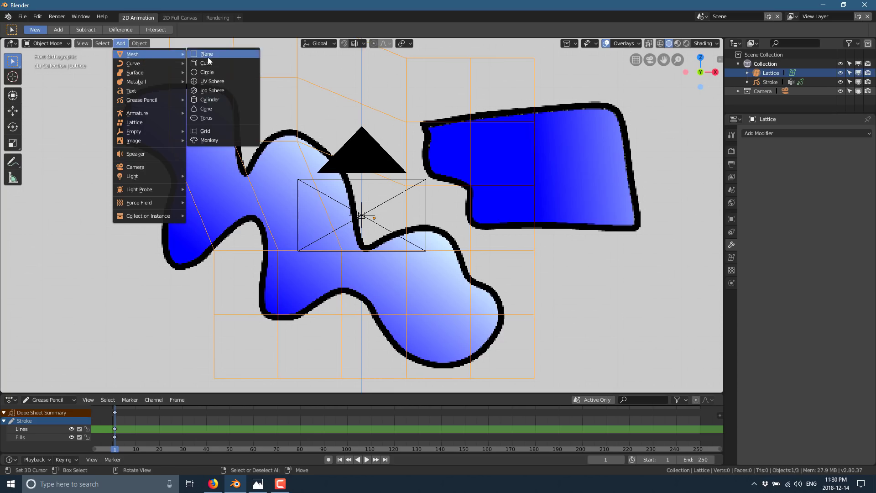
click(209, 139)
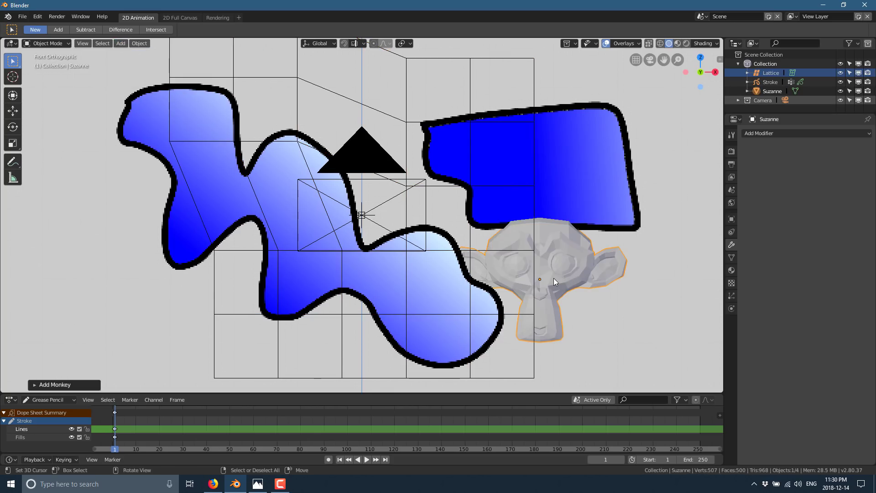
key(s)
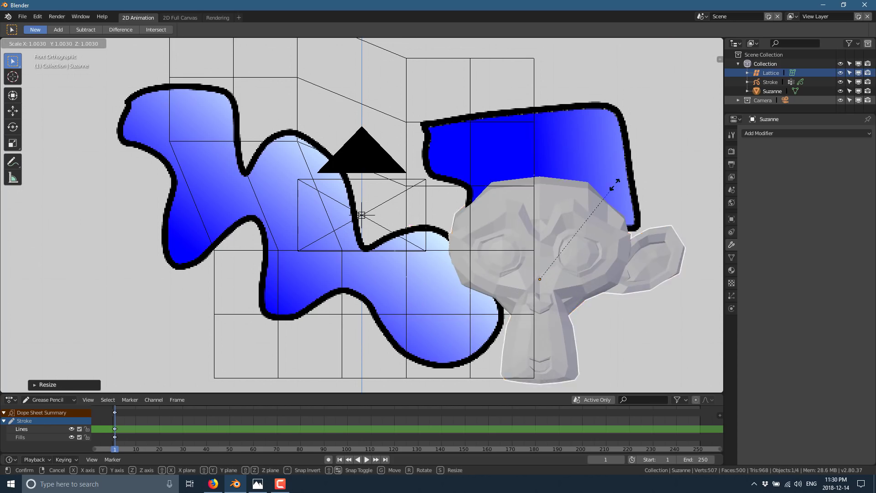
click(642, 135)
Step: Move the monkey mesh in depth so it sits partly behind the right-hand blue shape
mouse_move(445, 240)
middle_down()
mouse_move(437, 239)
mouse_move(530, 239)
mouse_move(522, 260)
mouse_move(456, 256)
mouse_move(540, 260)
mouse_move(354, 237)
mouse_move(400, 253)
mouse_move(310, 283)
mouse_move(404, 221)
mouse_move(433, 270)
mouse_move(319, 237)
mouse_move(324, 244)
middle_up()
key(g)
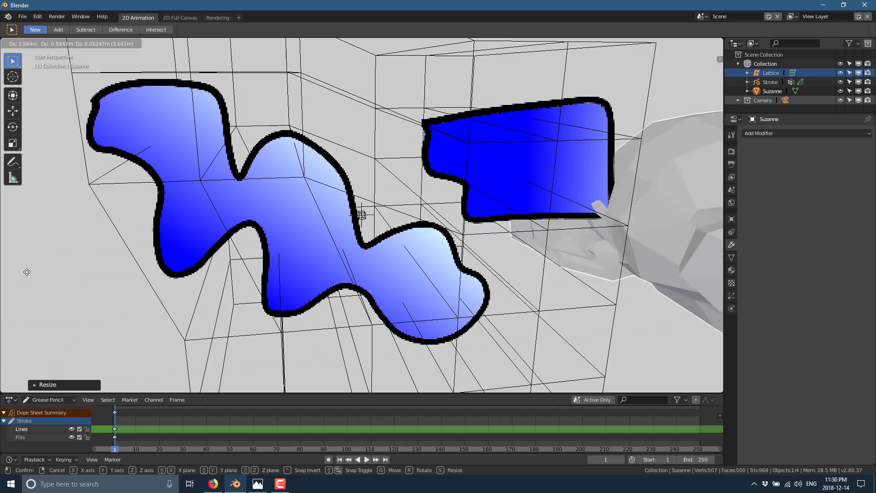
key(Return)
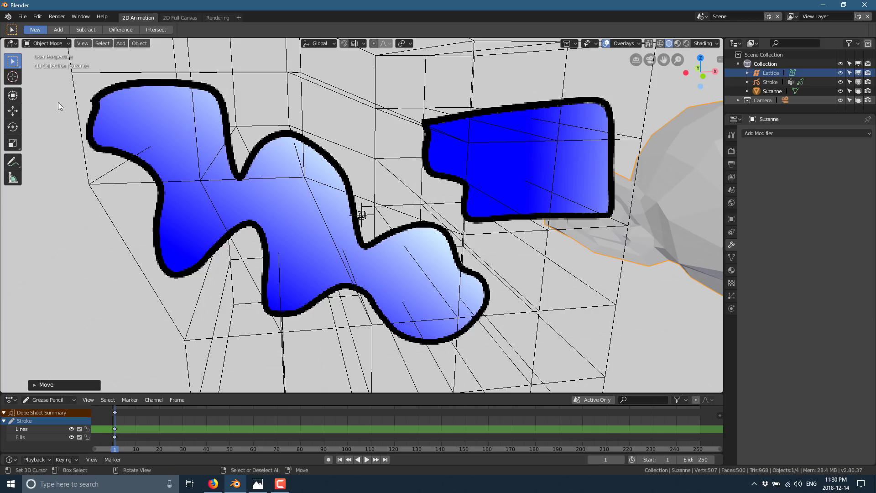
Step: Start a new file from the 2D Animation template
click(23, 17)
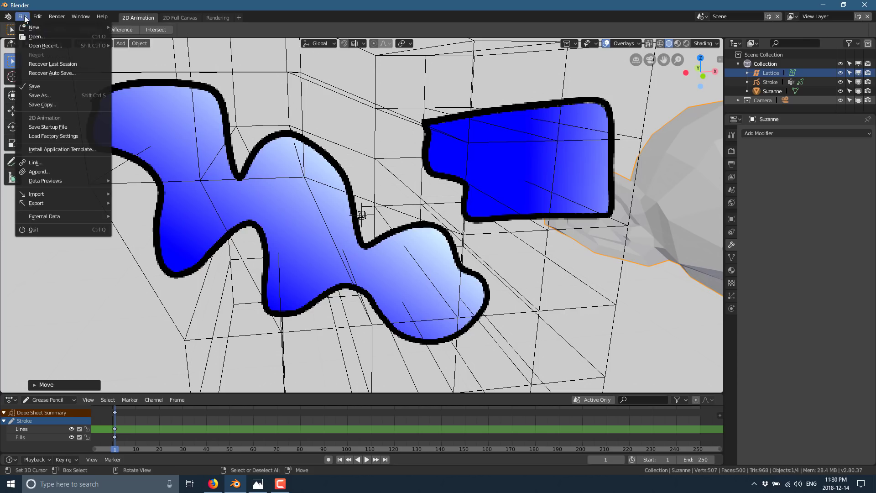
mouse_move(29, 27)
click(145, 36)
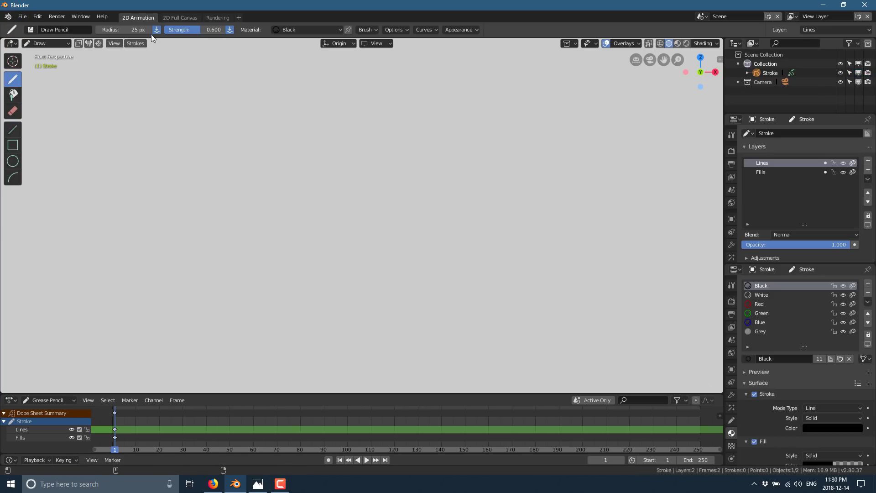
Step: Sketch an abstract winged figure from many freehand strokes with the Draw Ink brush and the Black material
click(30, 29)
click(86, 62)
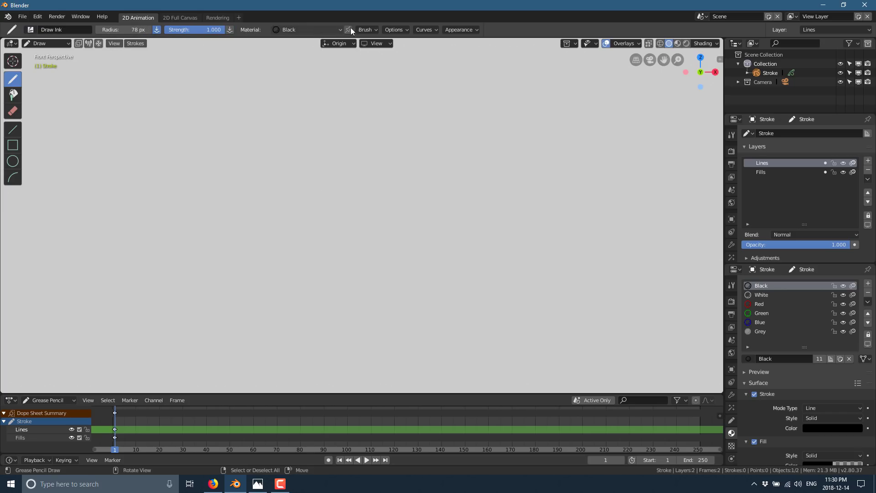
click(394, 29)
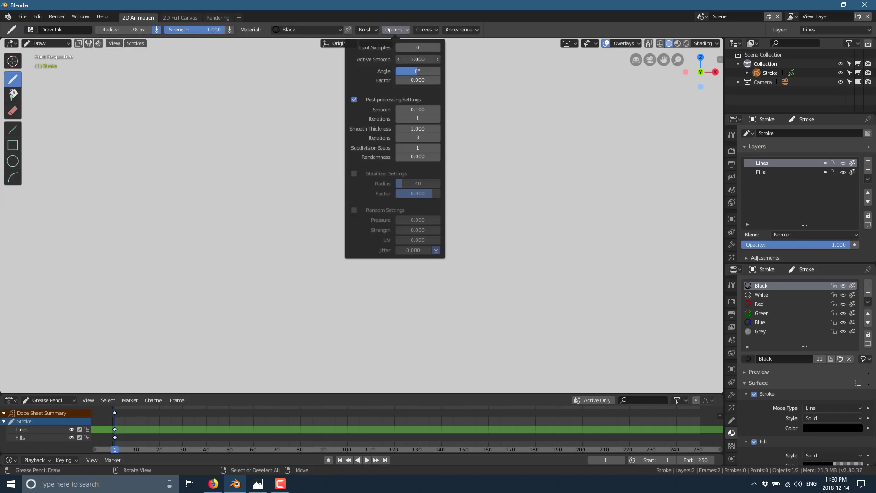
mouse_move(197, 170)
mouse_down()
mouse_move(130, 238)
mouse_move(222, 248)
mouse_up()
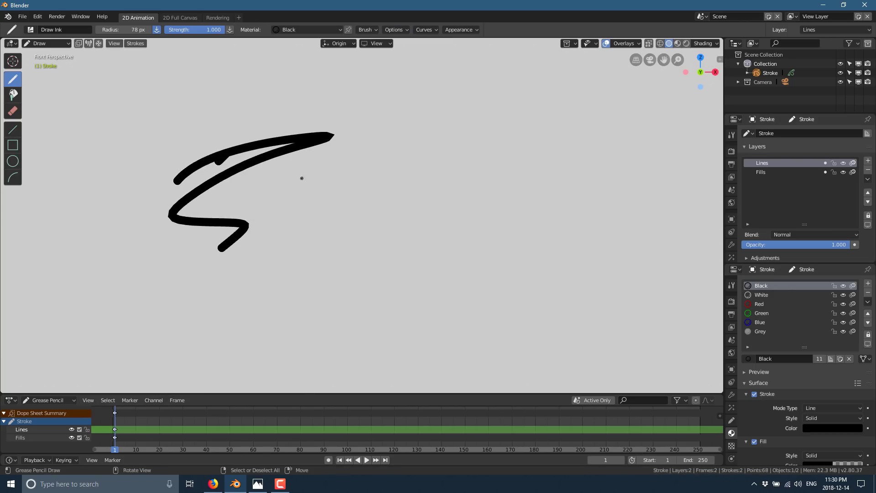
drag(283, 180, 346, 231)
mouse_move(319, 132)
mouse_down()
mouse_move(580, 95)
mouse_move(431, 146)
mouse_move(543, 144)
mouse_up()
mouse_move(487, 162)
mouse_down()
mouse_move(372, 174)
mouse_move(554, 223)
mouse_up()
mouse_move(450, 206)
mouse_down()
mouse_move(482, 226)
mouse_move(418, 239)
mouse_move(463, 317)
mouse_up()
drag(401, 217, 423, 321)
mouse_move(385, 227)
mouse_down()
mouse_move(401, 293)
mouse_move(381, 323)
mouse_up()
mouse_move(366, 211)
mouse_down()
mouse_move(364, 286)
mouse_move(319, 318)
mouse_up()
drag(351, 224, 294, 321)
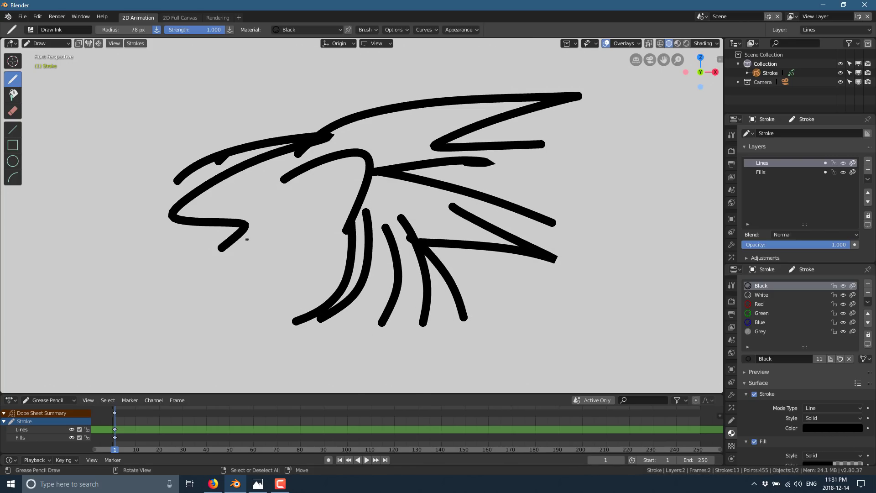
mouse_move(276, 205)
mouse_down()
mouse_move(290, 261)
mouse_move(268, 276)
mouse_move(283, 304)
mouse_move(253, 266)
mouse_move(231, 277)
mouse_move(266, 312)
mouse_move(187, 274)
mouse_move(235, 208)
mouse_move(312, 189)
mouse_move(495, 291)
mouse_move(445, 341)
mouse_move(243, 348)
mouse_move(265, 213)
mouse_up()
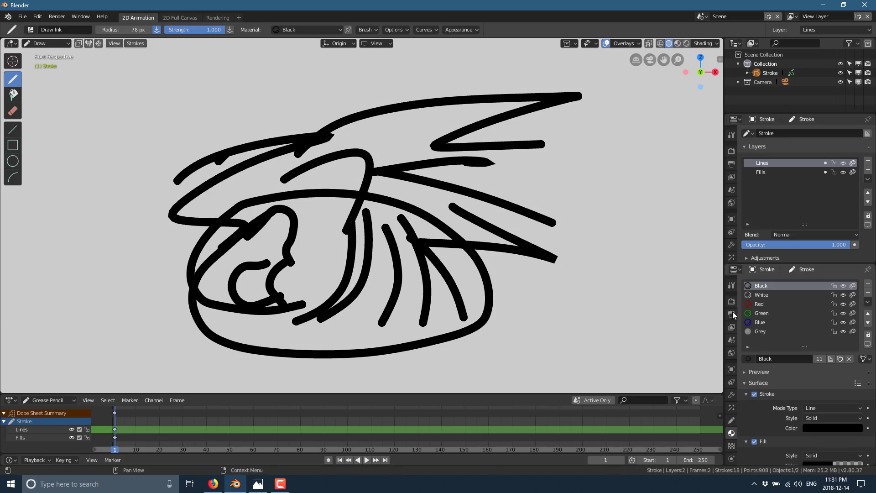
Step: Collapse the lower properties editor and add a Build modifier to the Stroke object
drag(726, 264, 726, 284)
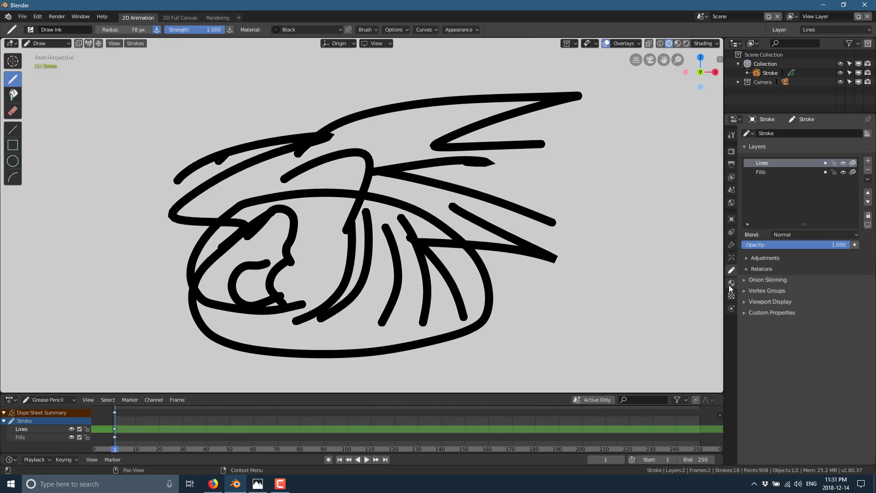
click(733, 245)
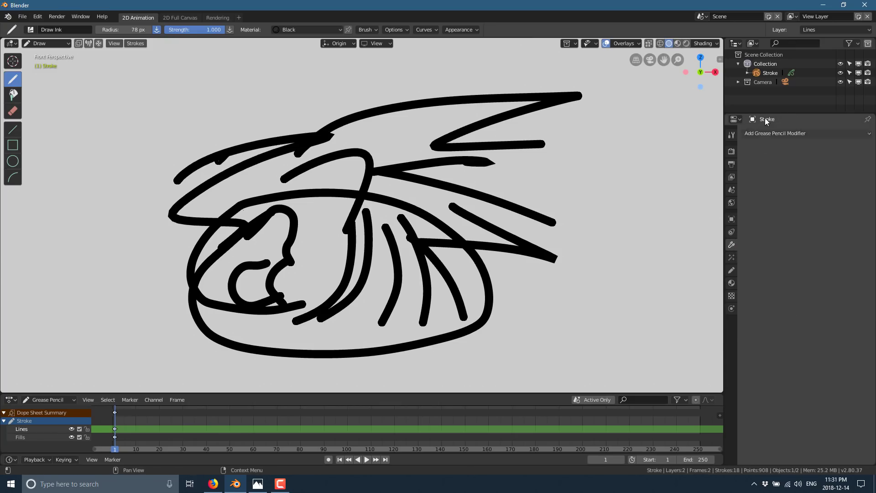
click(782, 133)
click(734, 165)
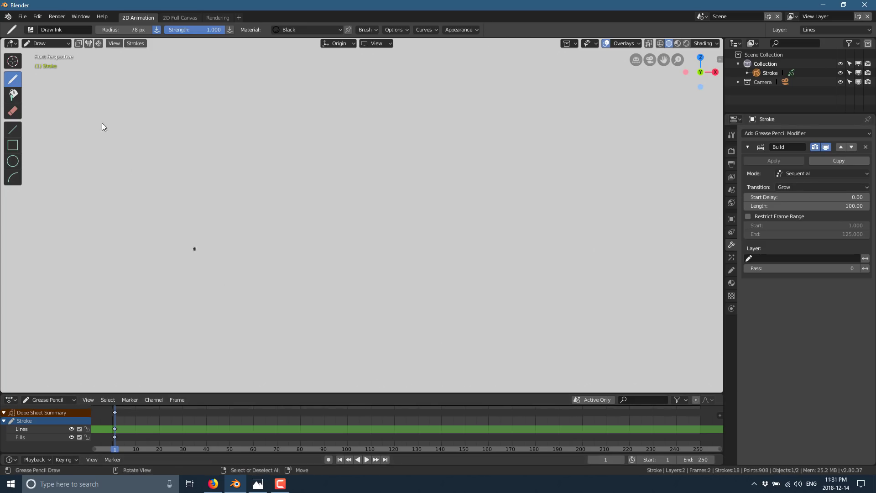
Step: Switch the Stroke object to Object Mode and play the animation to preview the Build effect
click(58, 46)
click(54, 50)
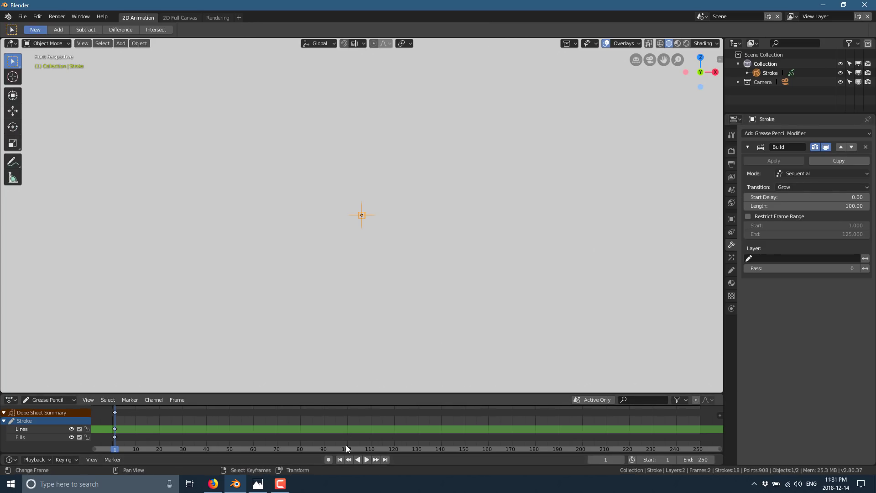
click(365, 459)
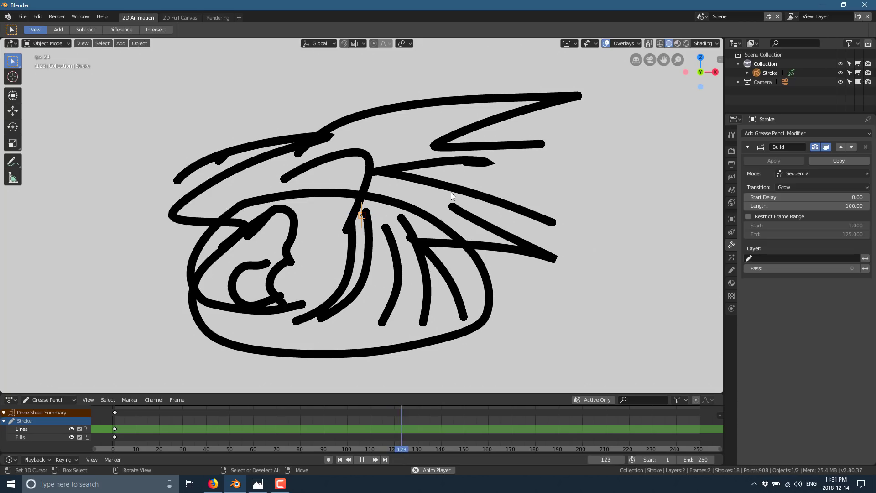
Step: Set the Build modifier's length to 250 frames
click(842, 206)
text(250)
key(Return)
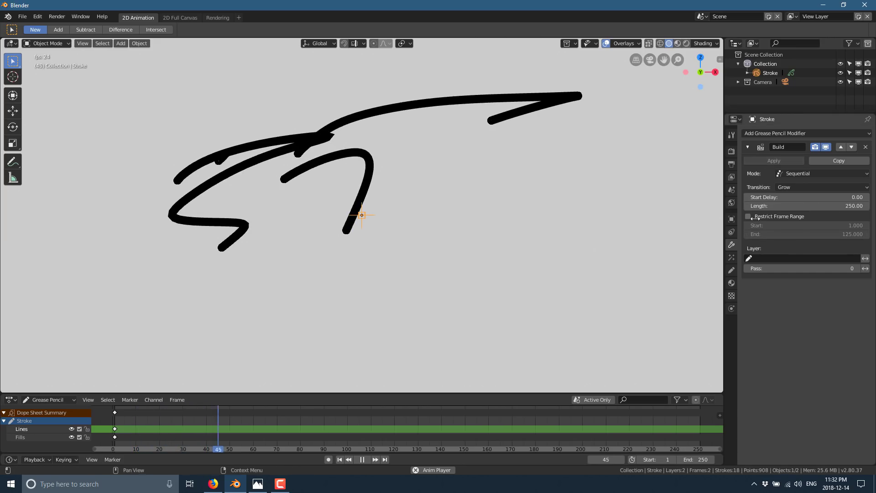
click(806, 133)
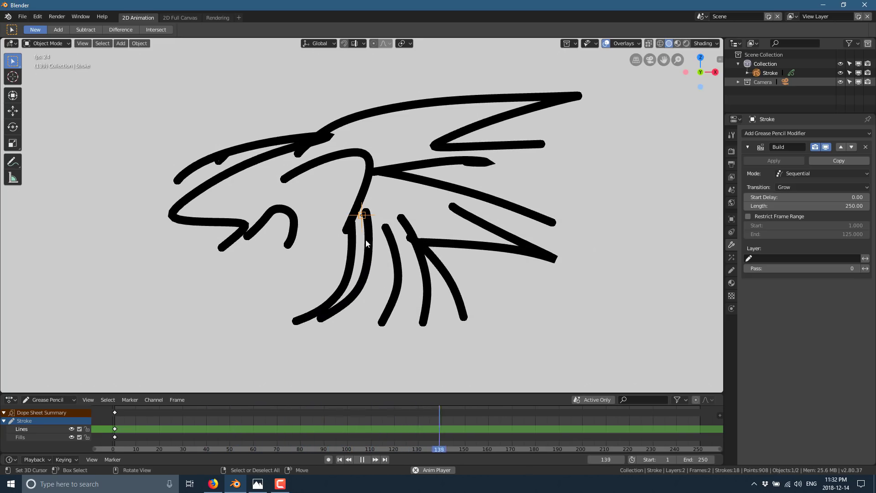
click(48, 41)
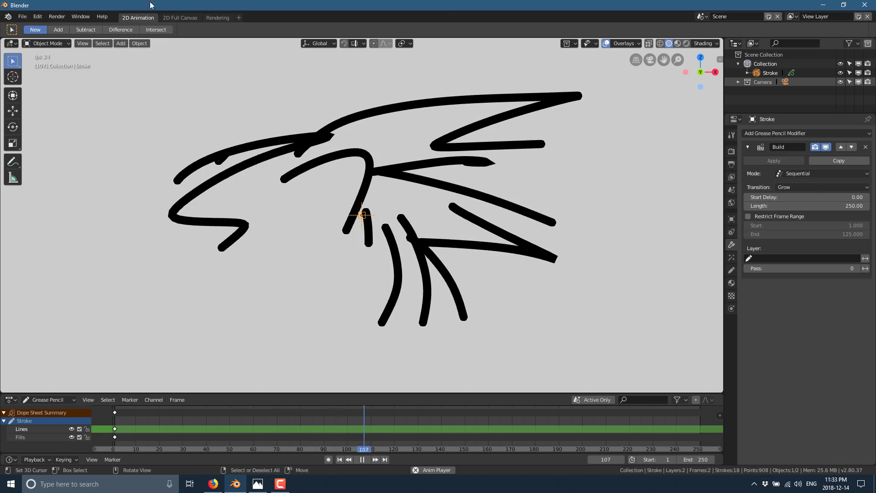
click(120, 43)
mouse_move(146, 103)
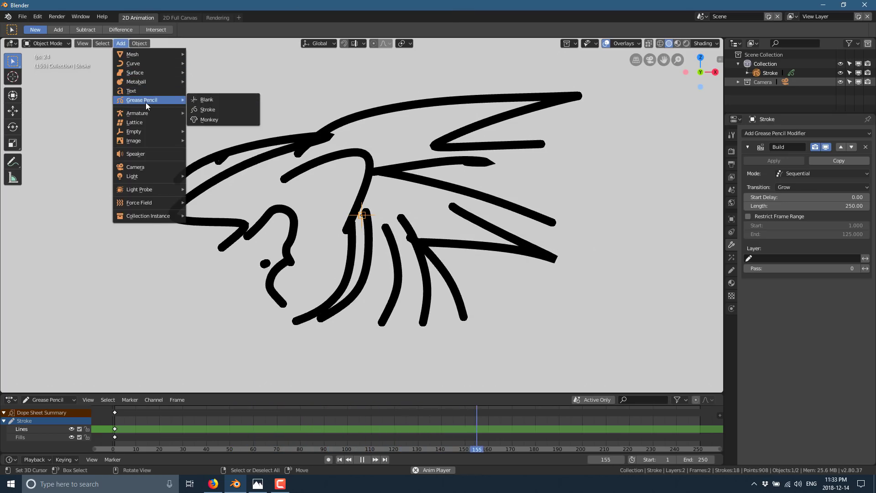